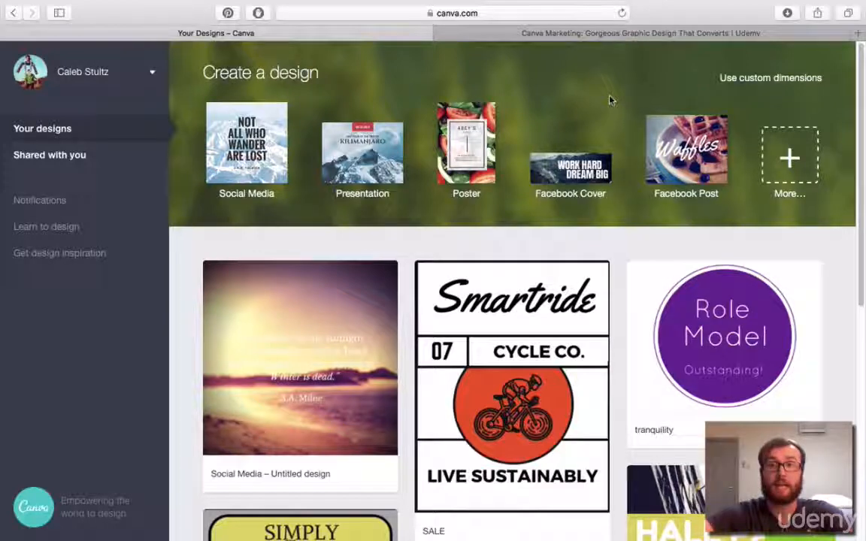
Create a new Facebook Post design from the full list of design types.
click(790, 157)
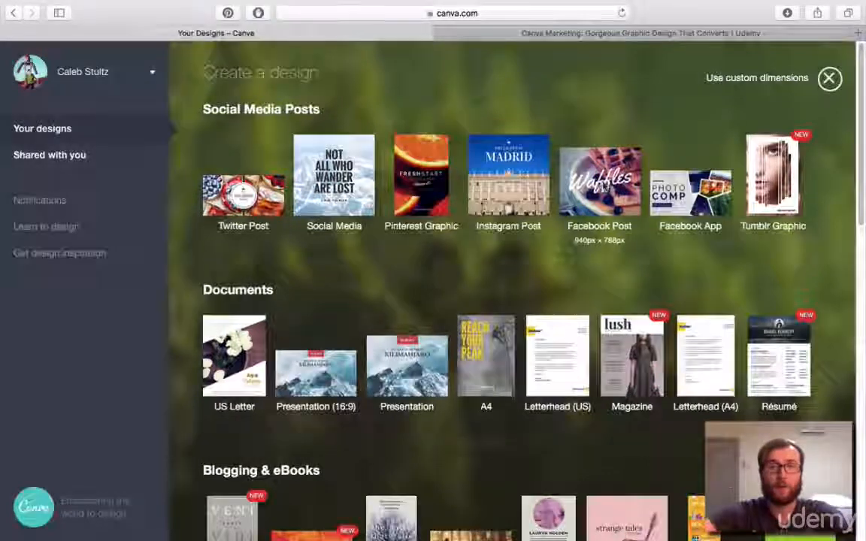
click(602, 186)
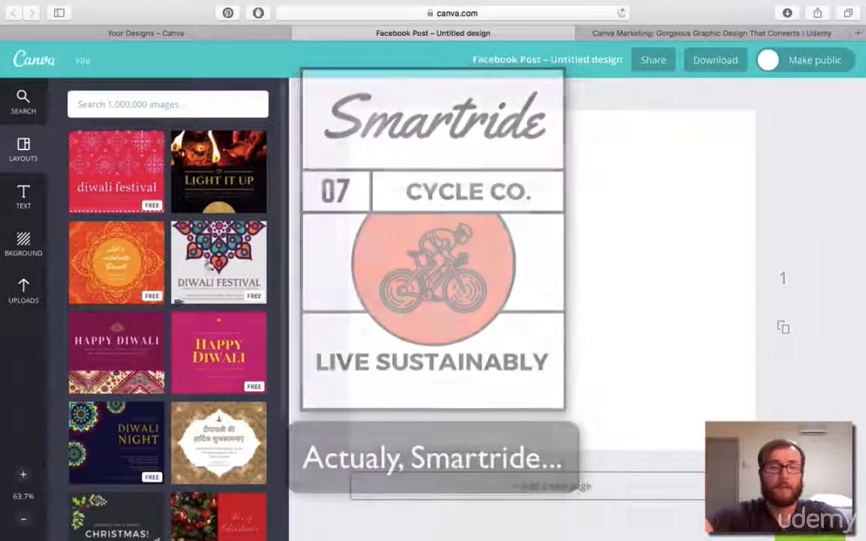
Apply the free green "Creativity is intelligence having fun" quote layout to the blank page.
scroll(154, 297, down, 10)
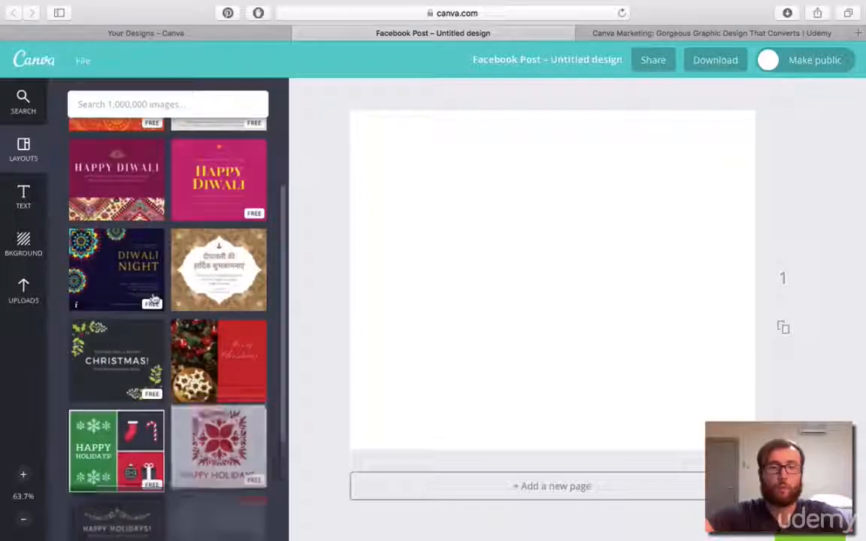
scroll(153, 299, down, 8)
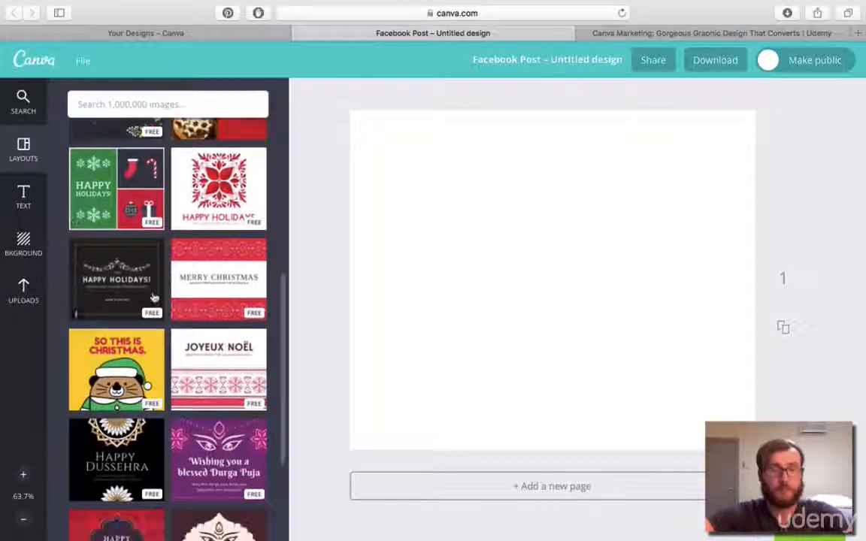
scroll(154, 298, down, 8)
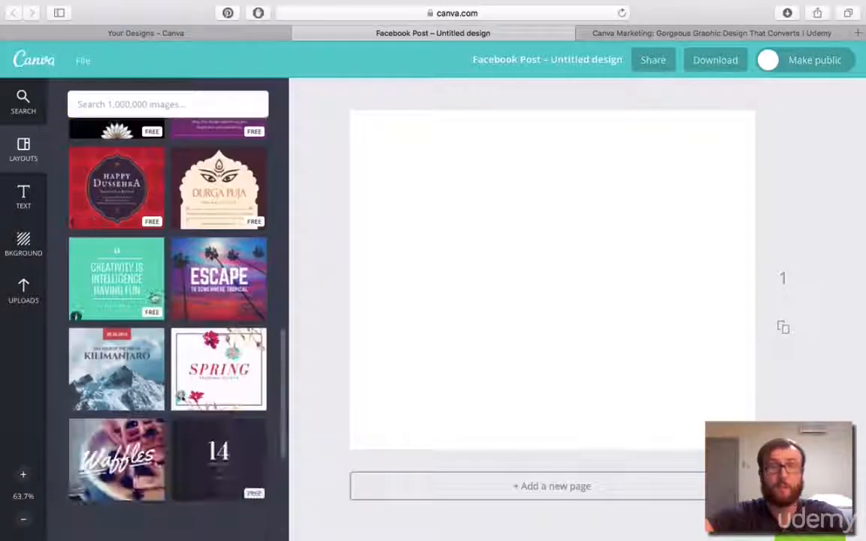
scroll(153, 297, down, 3)
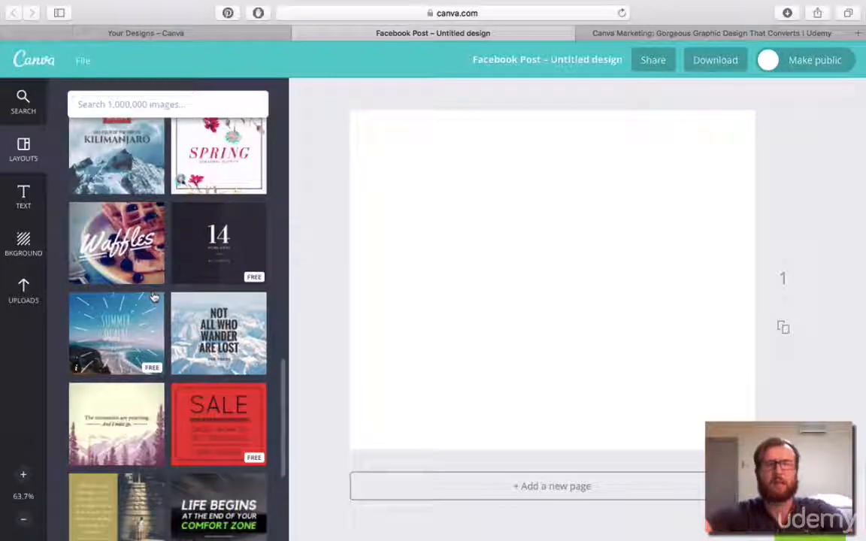
scroll(155, 298, down, 1)
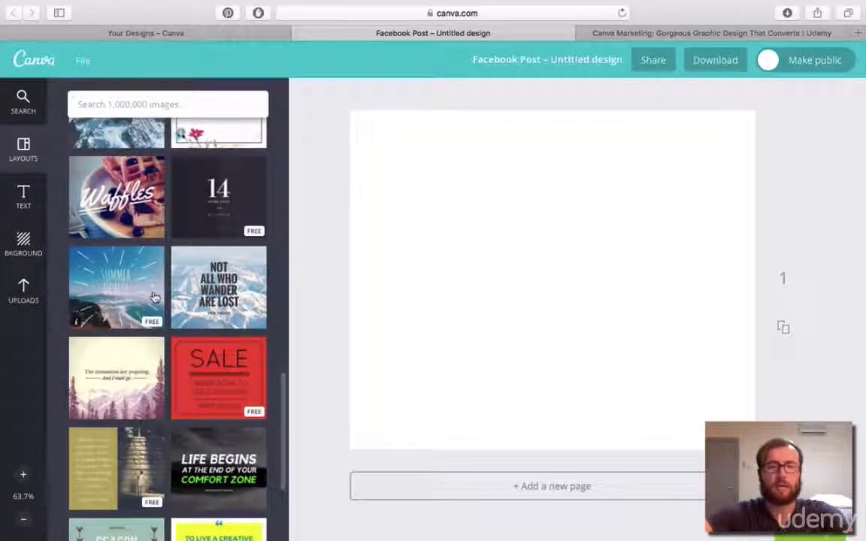
scroll(154, 299, down, 3)
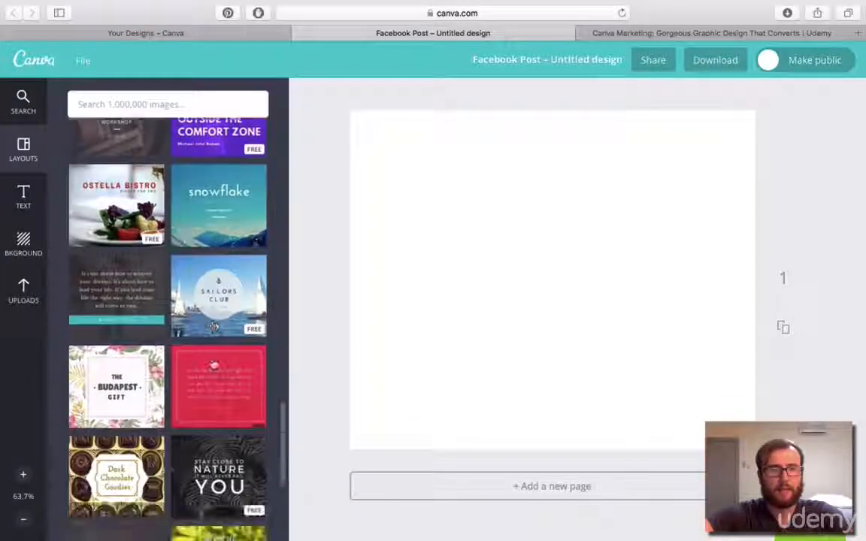
scroll(213, 362, down, 4)
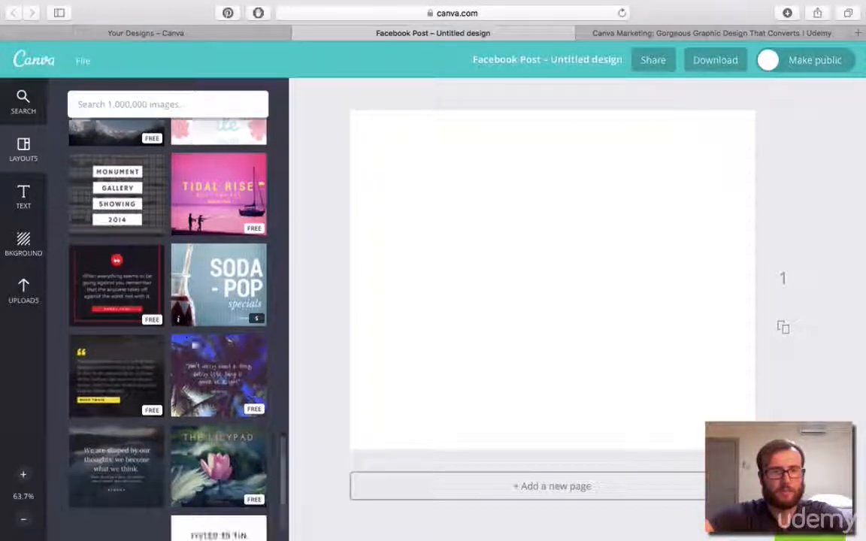
scroll(194, 343, down, 3)
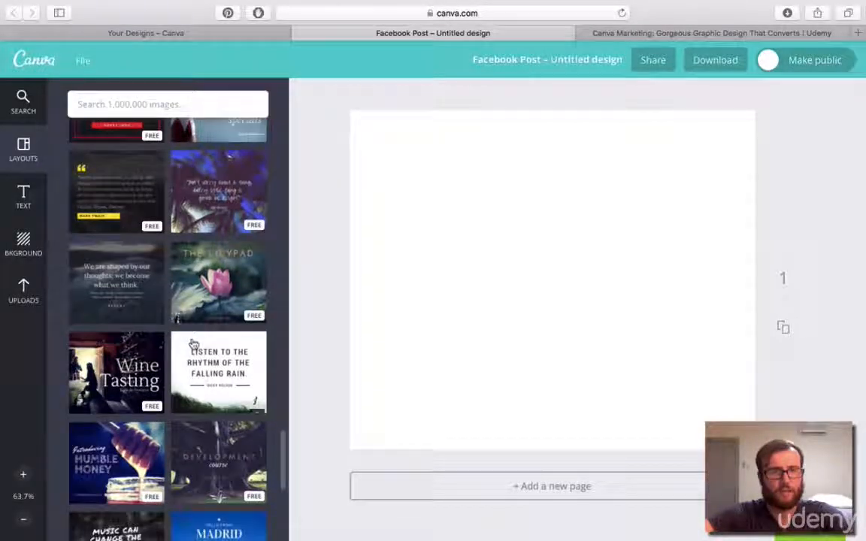
scroll(193, 342, down, 3)
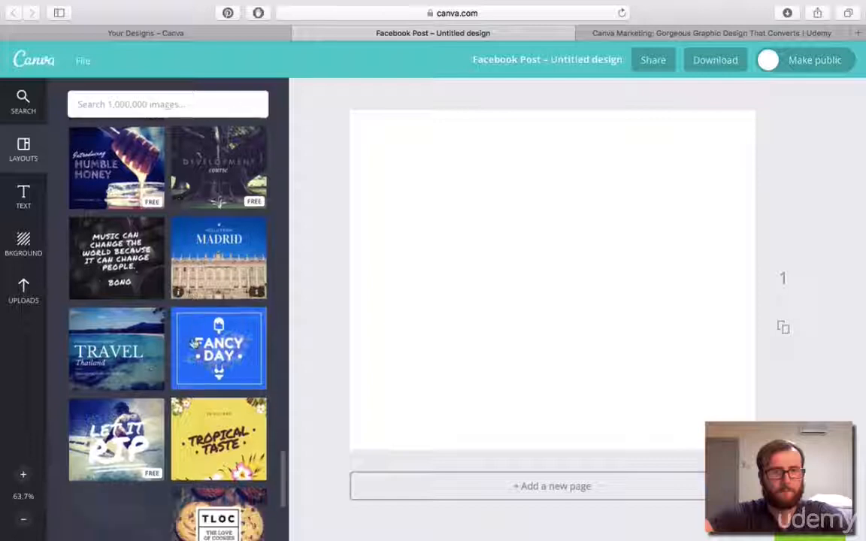
scroll(196, 343, up, 10)
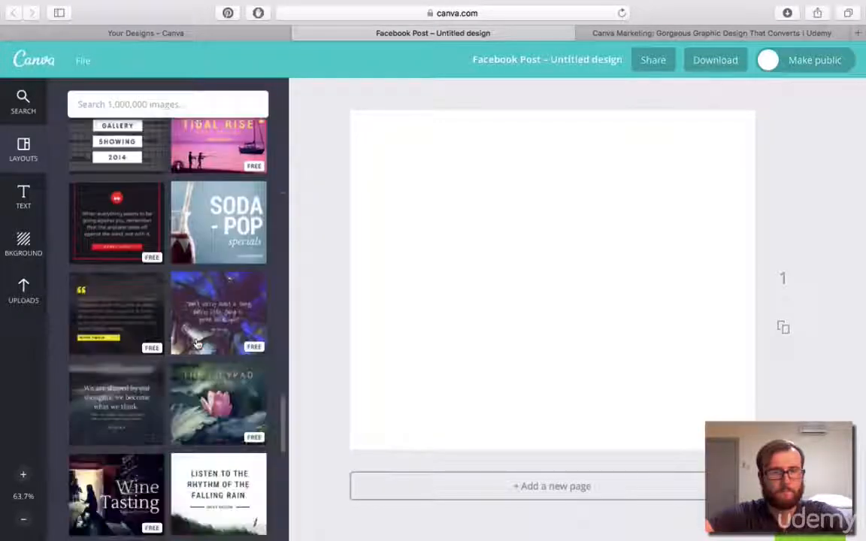
scroll(196, 344, up, 15)
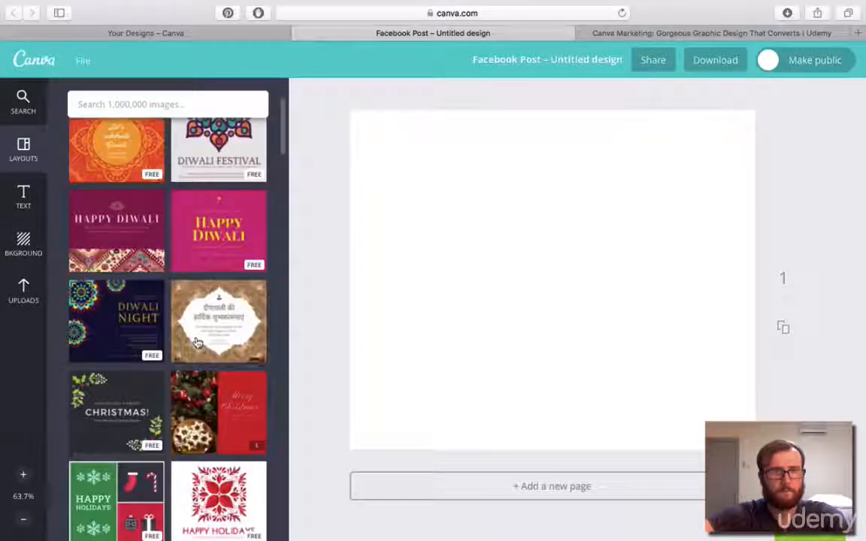
scroll(197, 341, down, 5)
scroll(197, 341, down, 7)
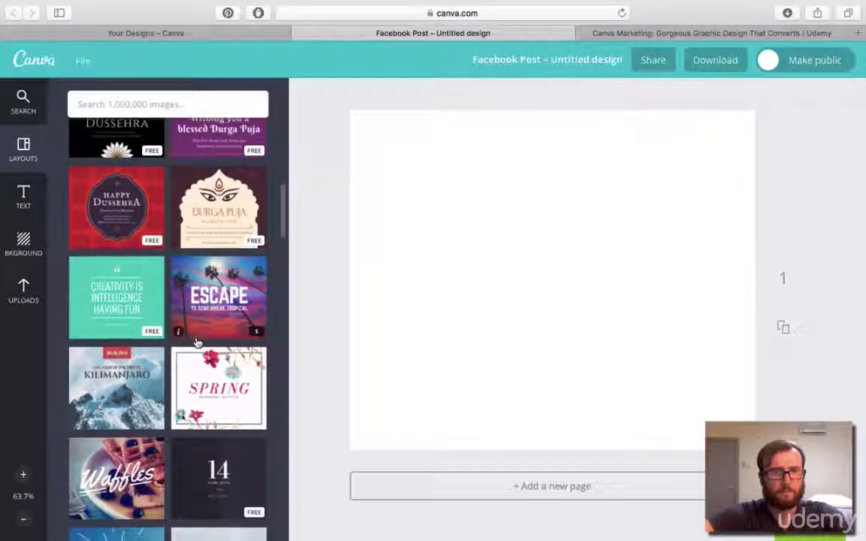
scroll(197, 342, down, 2)
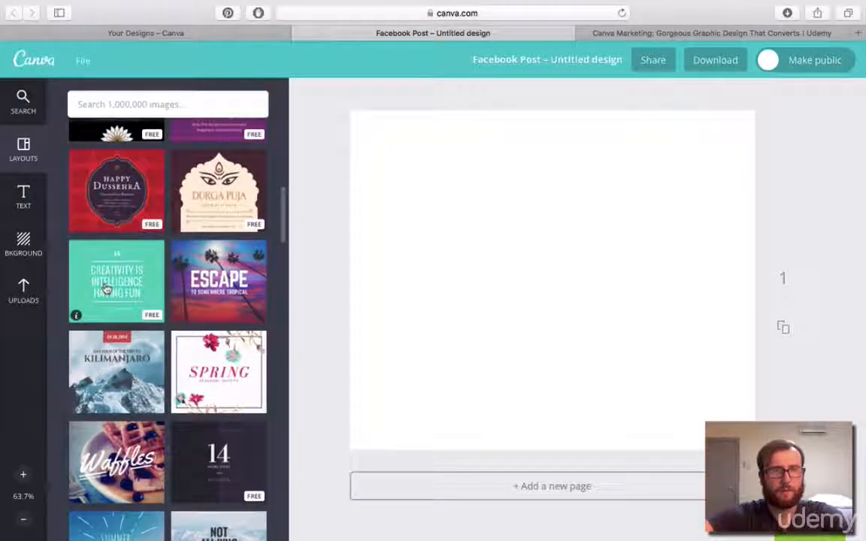
click(83, 279)
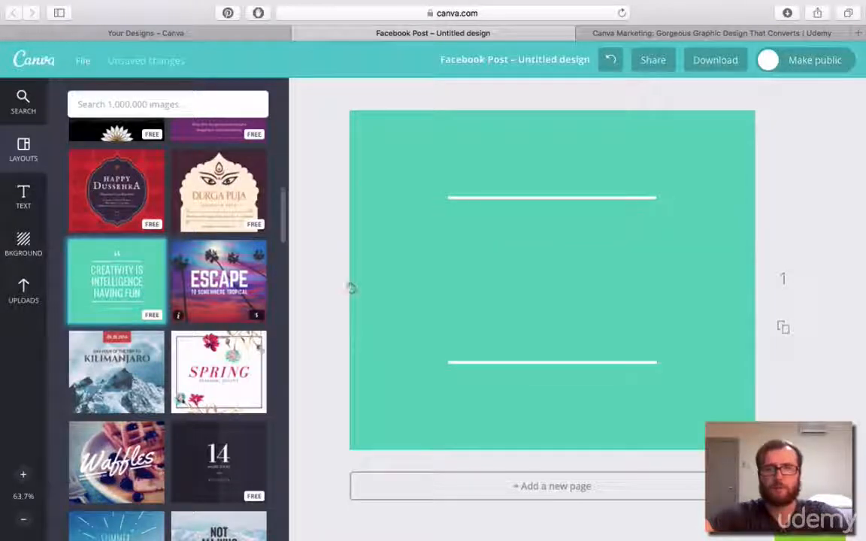
Replace the large quote text with "WINTER SALE 2015", putting 2015 on its own line.
click(527, 234)
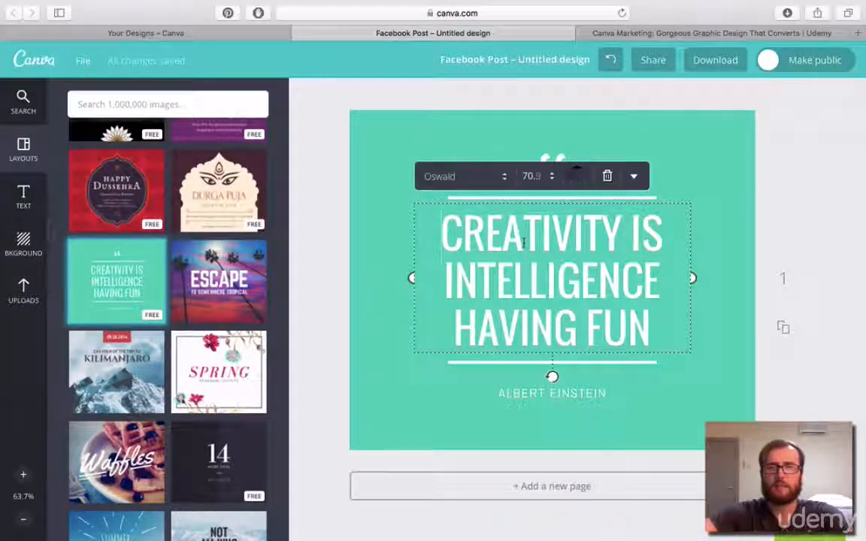
double_click(523, 241)
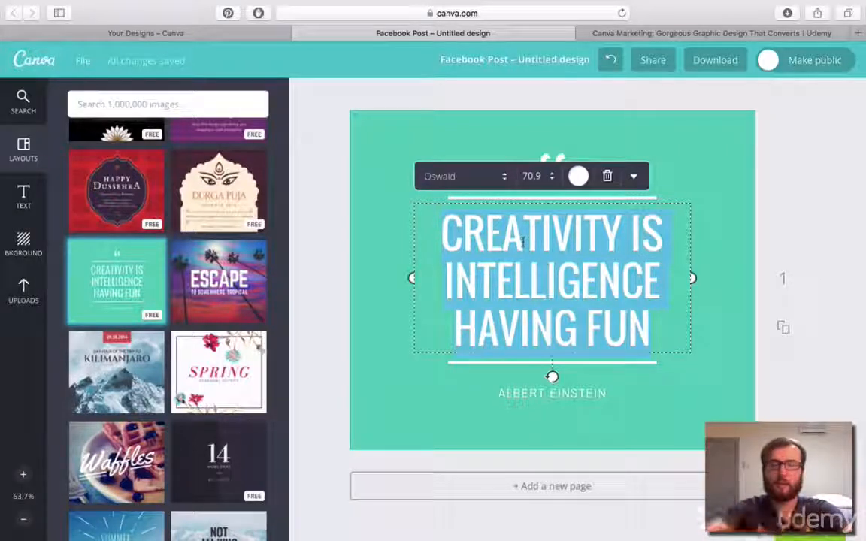
text(WINT)
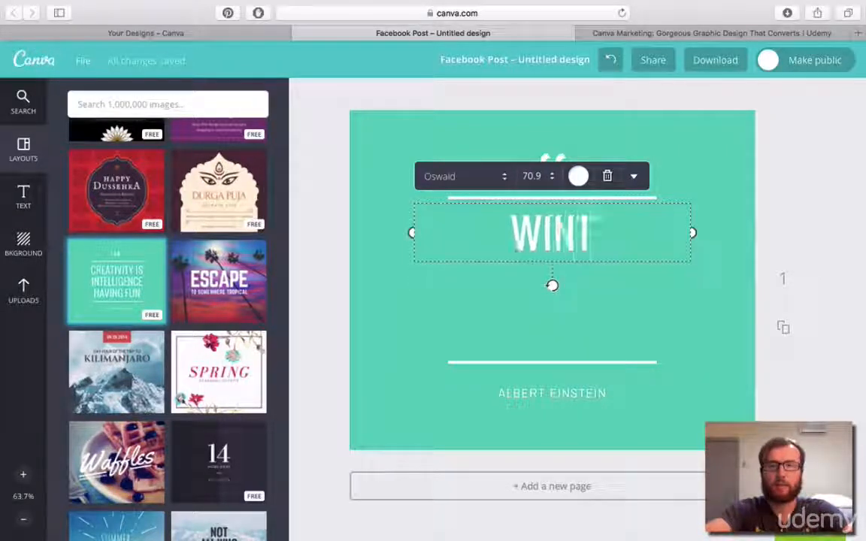
text(ER SALE)
key(Return)
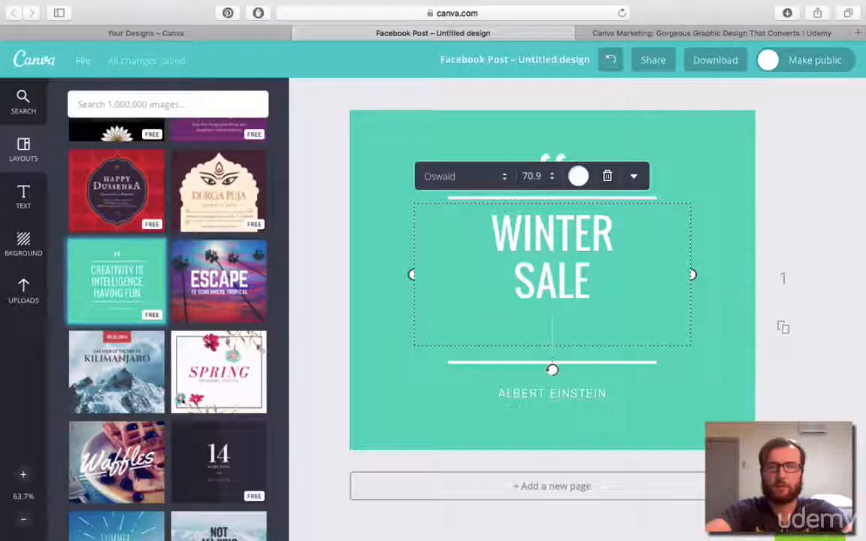
text(2015)
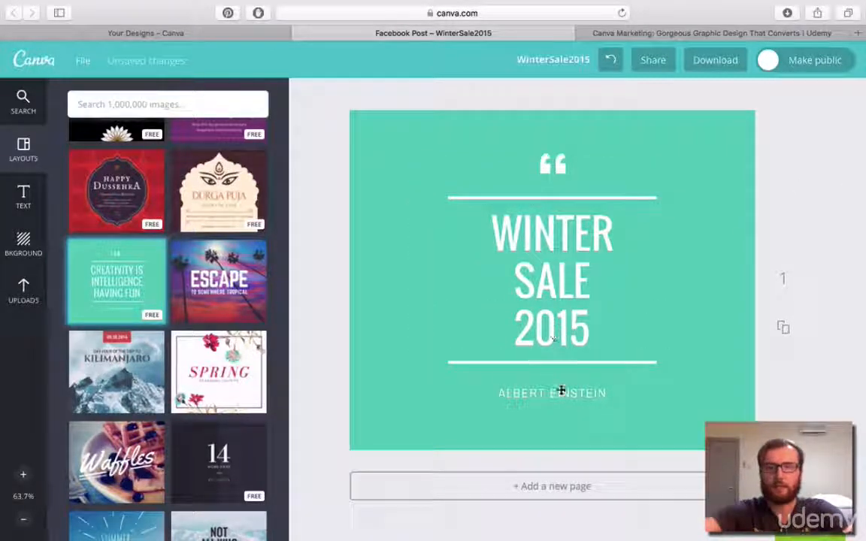
Replace the author line beneath the headline with "USE COUPON CODE: WINTERCHILL15".
double_click(562, 390)
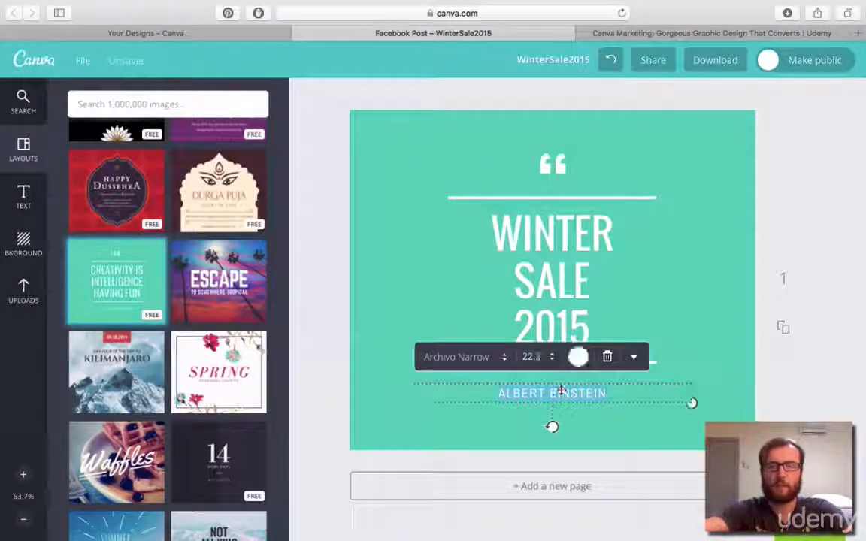
key(BackSpace)
text(USE )
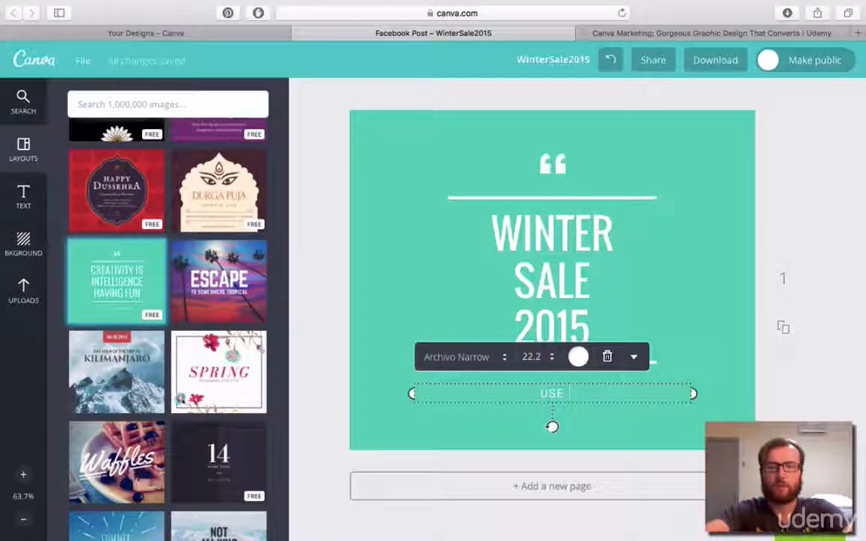
text(COUPON CODE:)
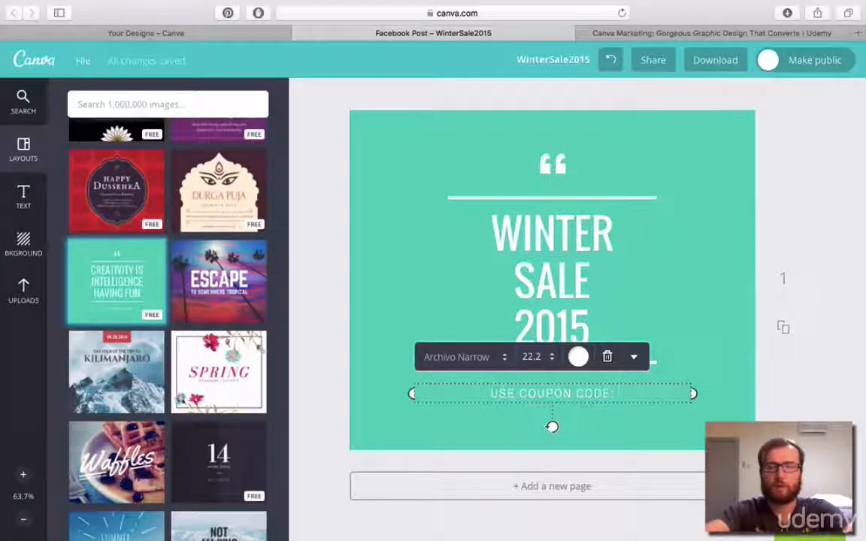
text( WINTERCHILL16)
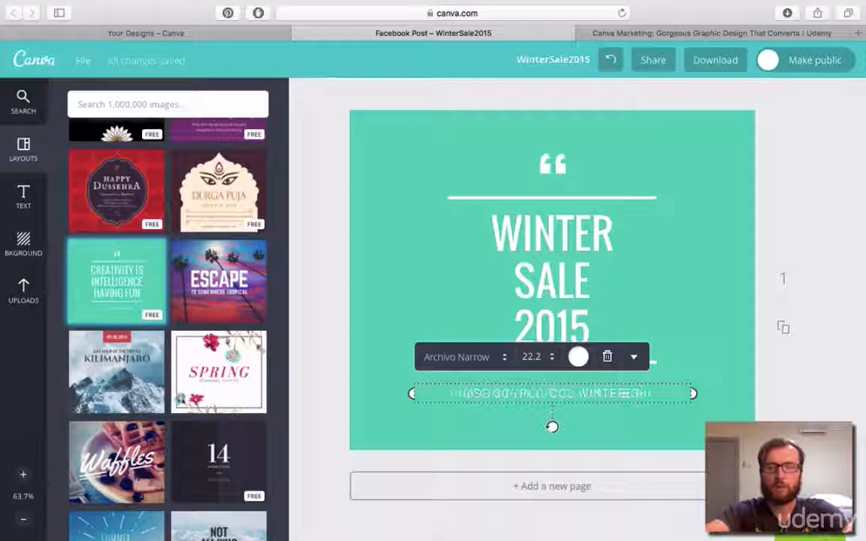
click(812, 193)
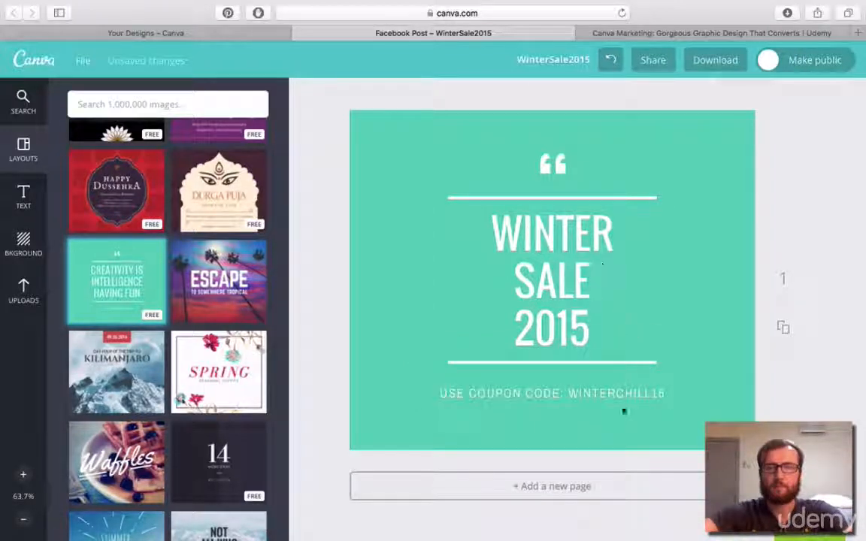
click(555, 162)
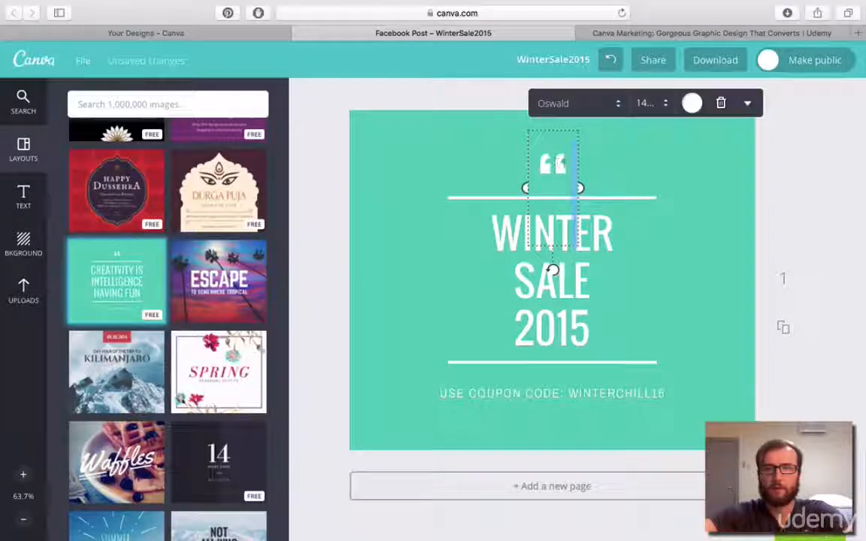
key(BackSpace)
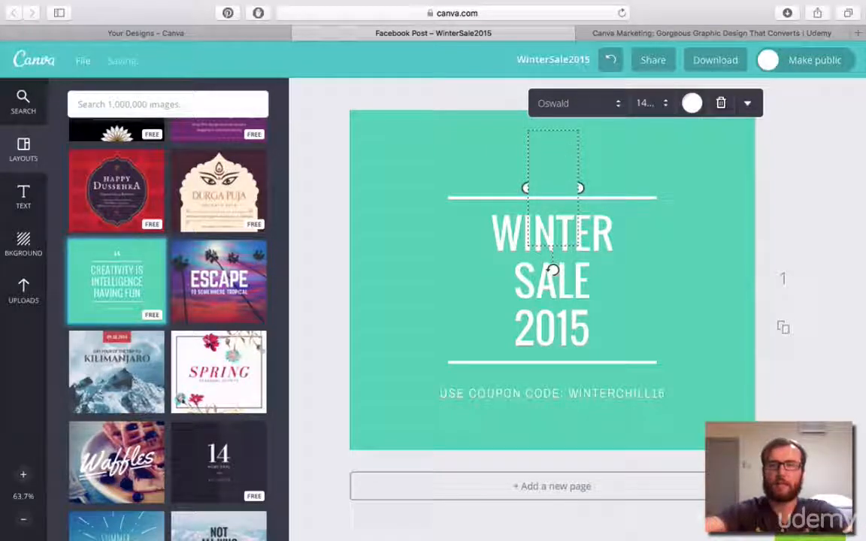
text(SMART)
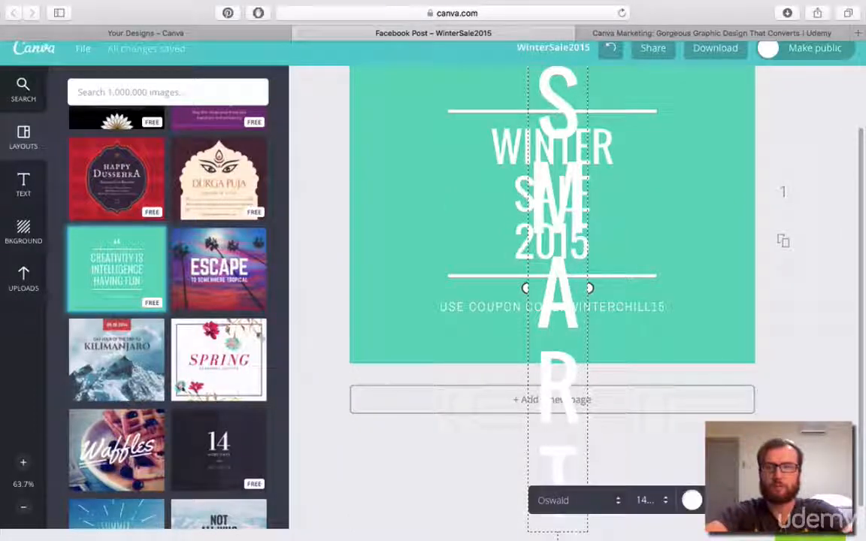
key(super+z)
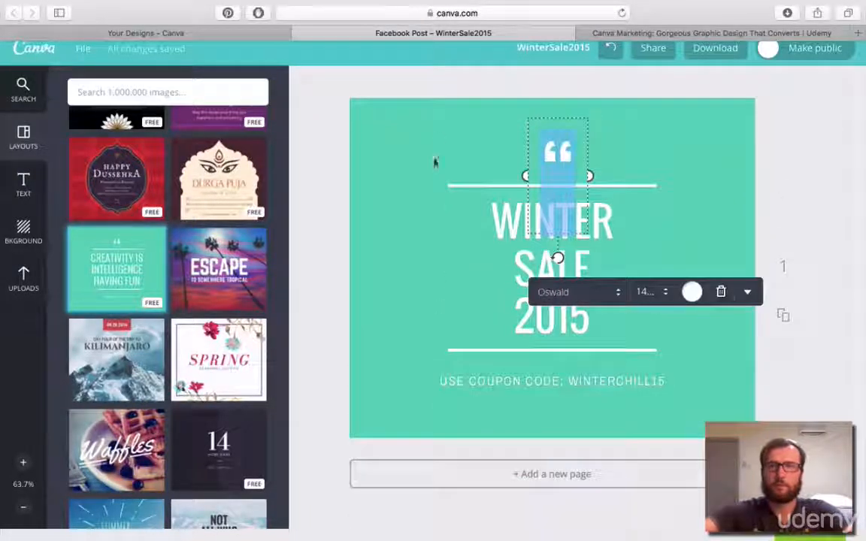
Set the quotation mark text above the headline to size 18 and replace it with "SMARTCYCLE YEARLY SALE".
click(645, 292)
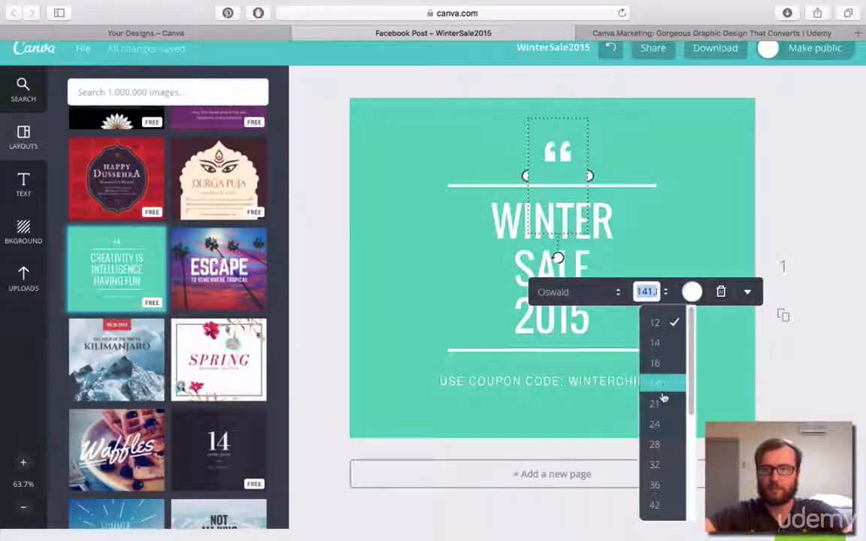
click(663, 386)
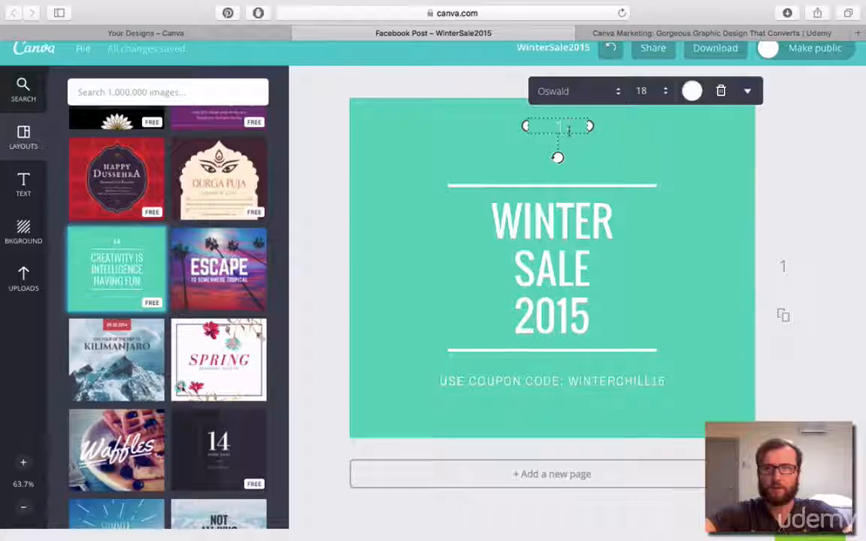
text(SMARTCY)
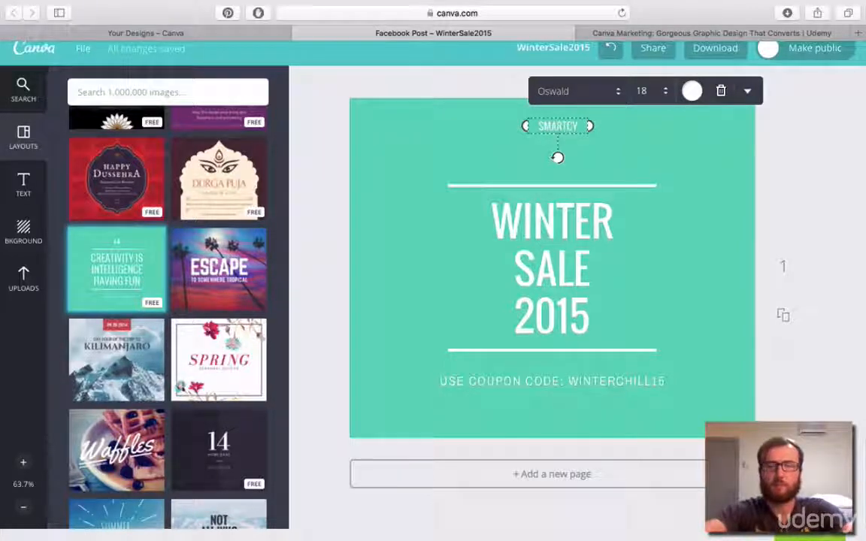
text(CLE YEARLY)
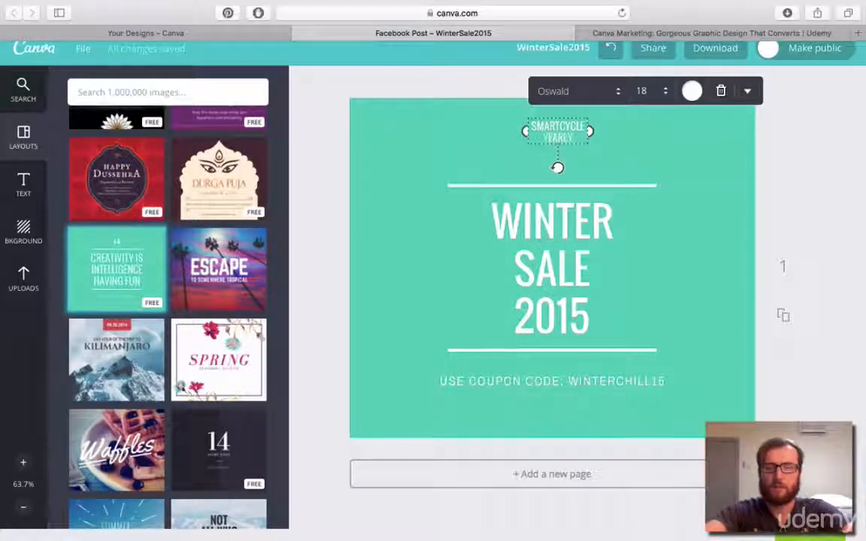
text( SALE)
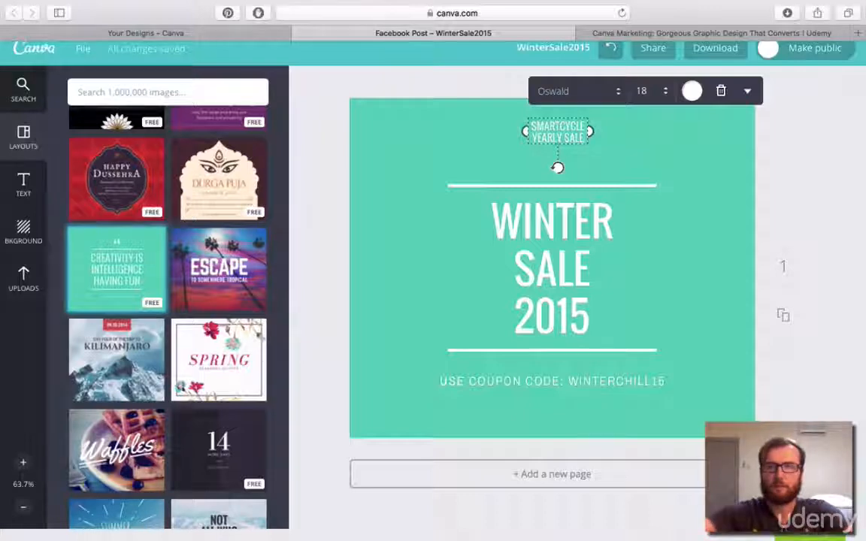
Widen the "SMARTCYCLE YEARLY SALE" text box and set its text to size 48.
drag(590, 132, 707, 125)
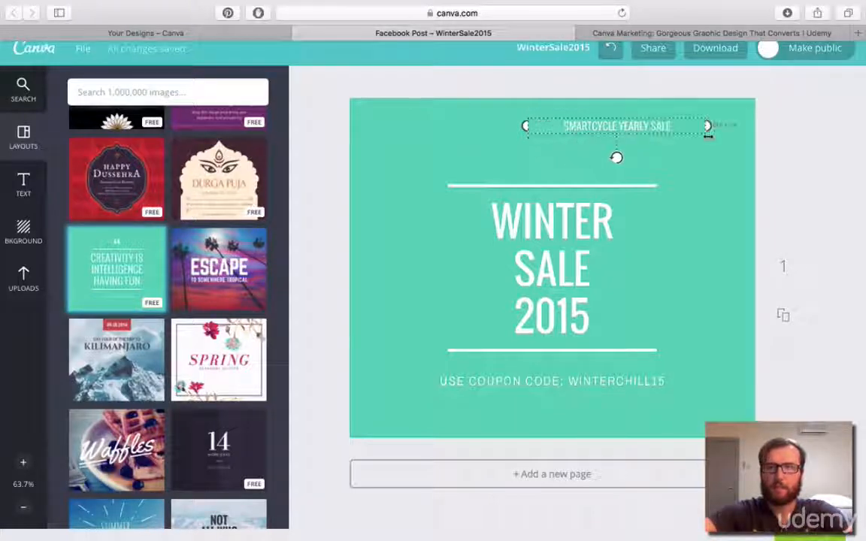
click(643, 91)
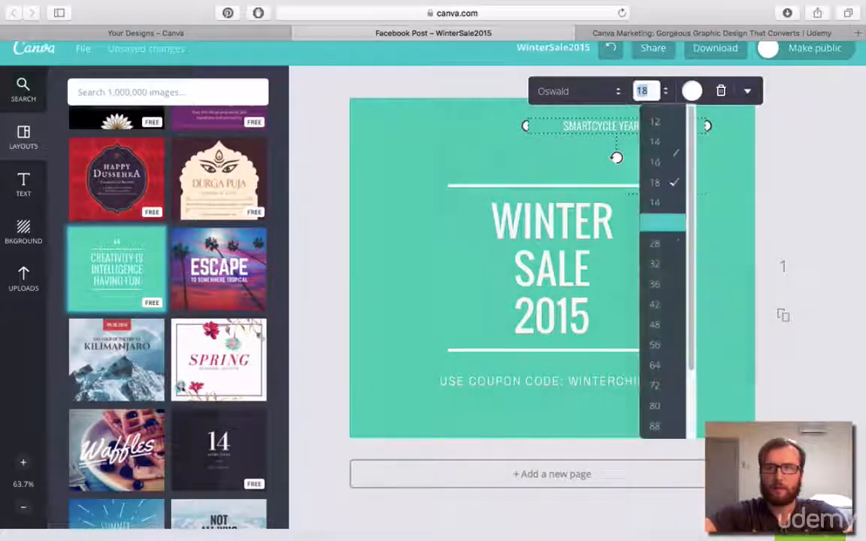
click(656, 327)
mouse_move(705, 154)
mouse_down()
mouse_move(810, 150)
mouse_move(721, 152)
mouse_up()
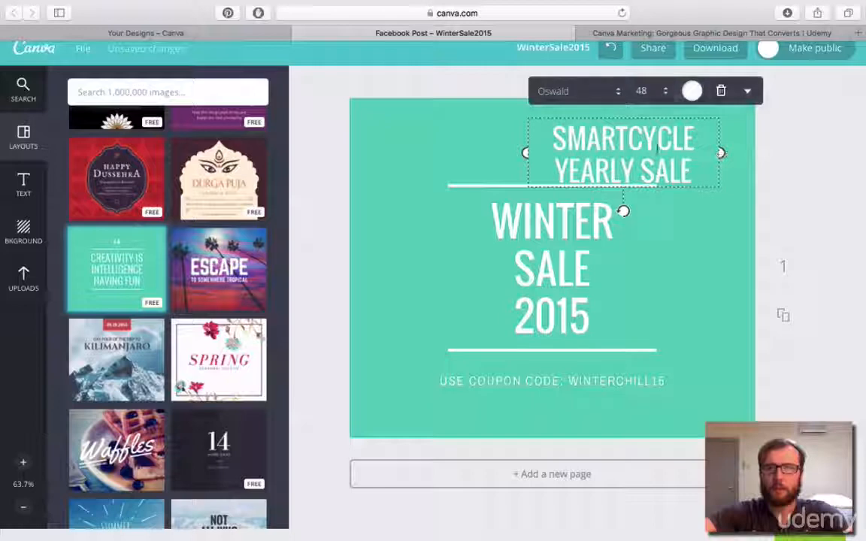
Change the font of the "SMARTCYCLE YEARLY SALE" text to Yellowtail.
click(581, 92)
scroll(610, 239, down, 15)
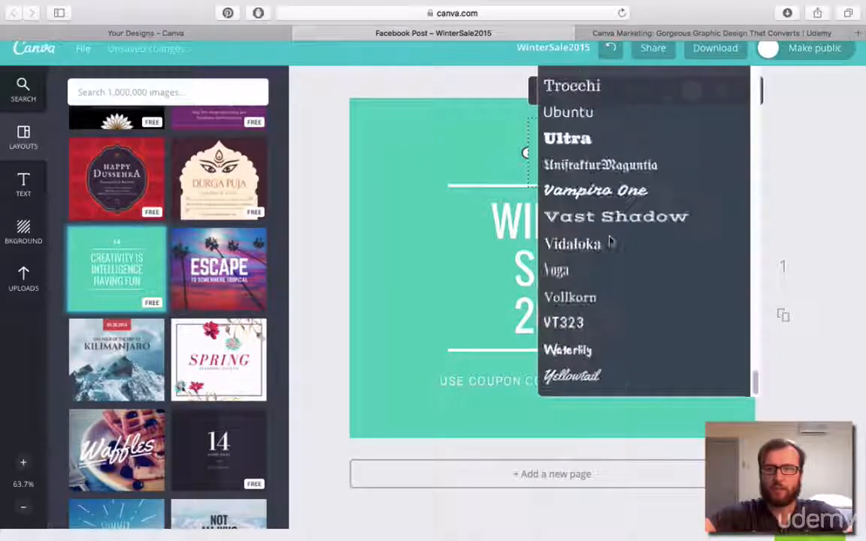
click(579, 376)
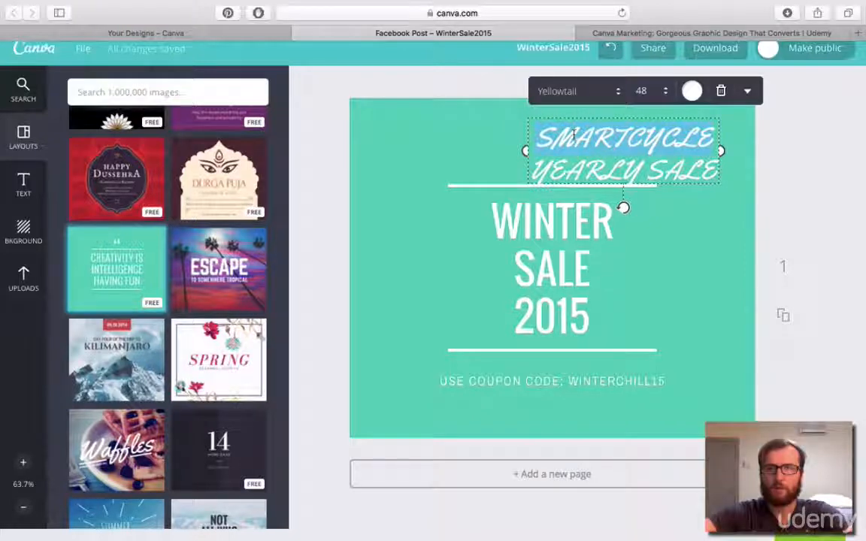
Shorten the tagline's first word to "SMARTC" and turn off uppercase for the whole tagline.
text(SMARTCYCLE)
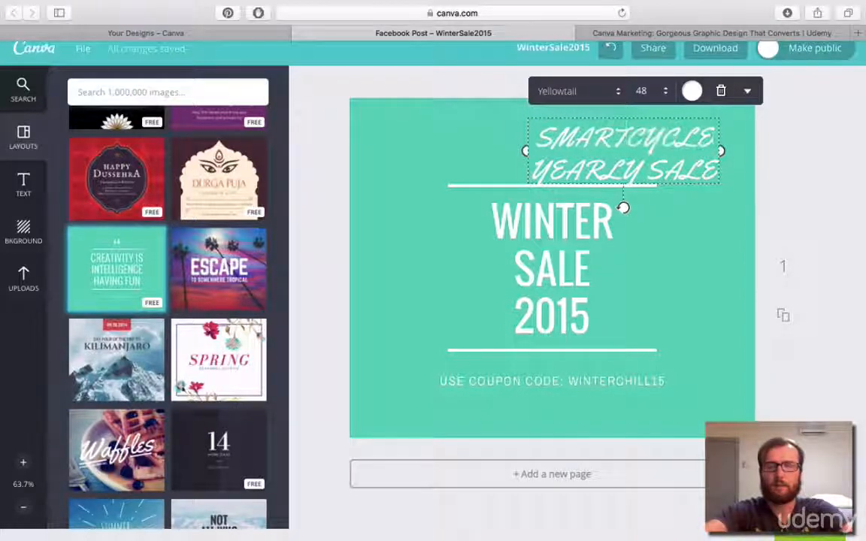
key(BackSpace)
key(BackSpace)
key(BackSpace)
key(BackSpace)
key(ctrl+a)
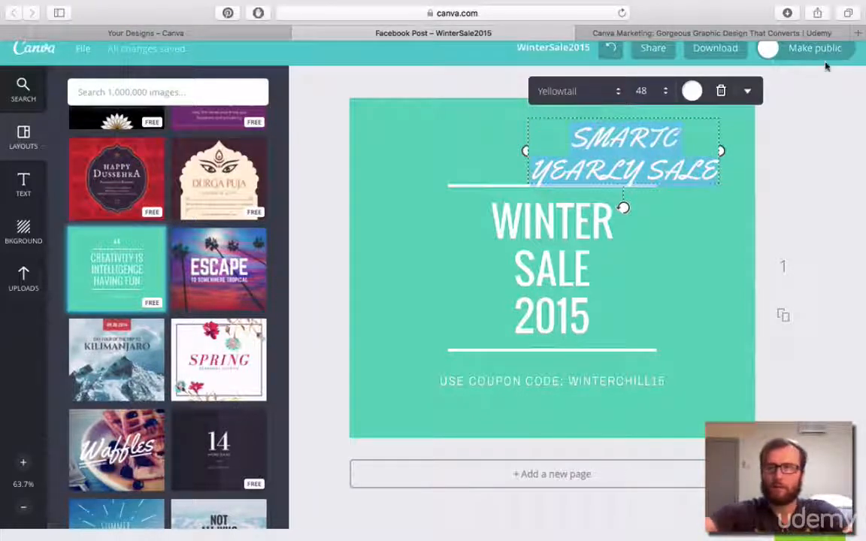
click(747, 91)
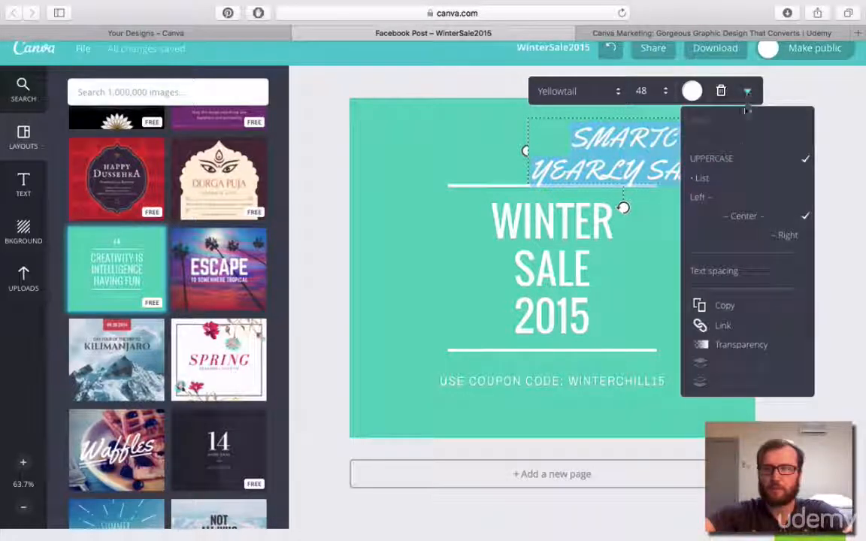
click(722, 159)
Complete the tagline's first word as "Smartcycle" without a space and put "Yearly Sale" on a second line.
click(622, 141)
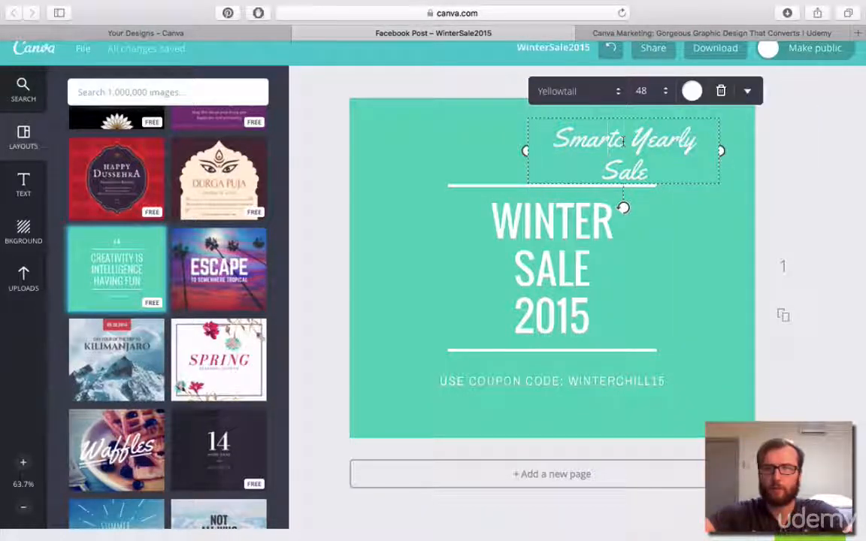
text(ycle)
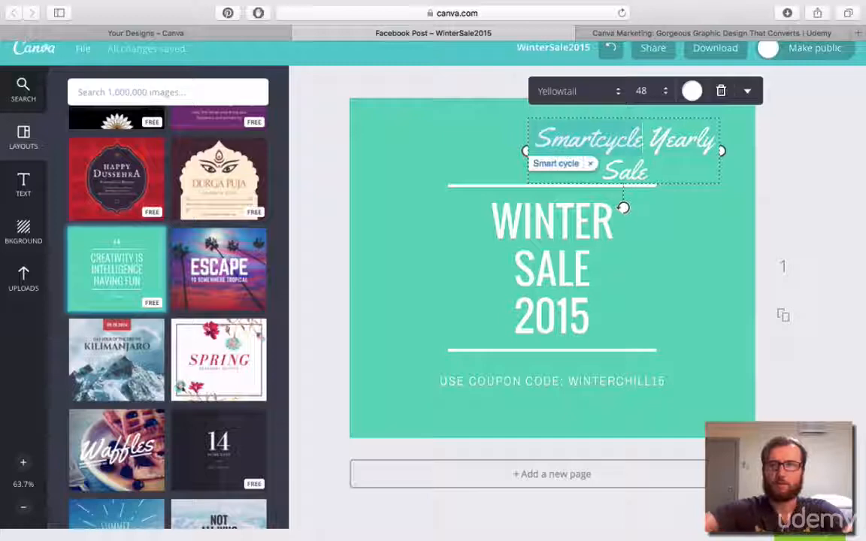
click(557, 163)
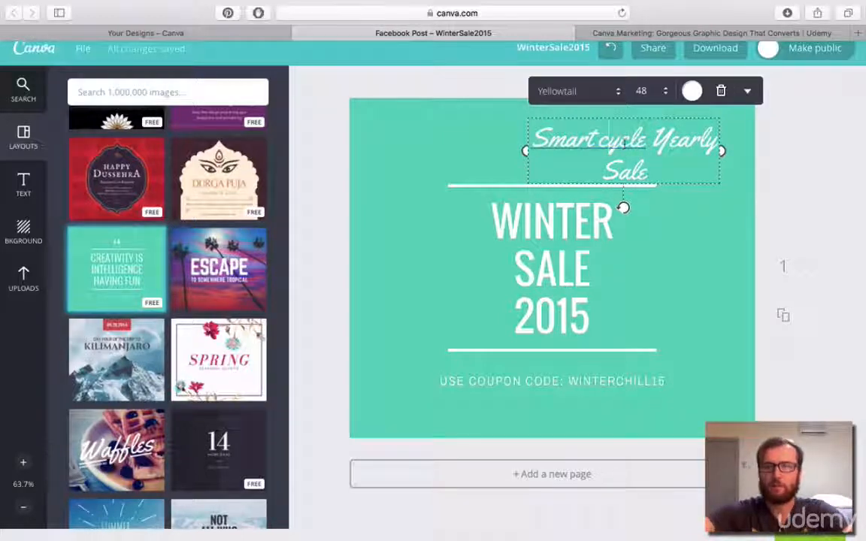
key(Left)
key(BackSpace)
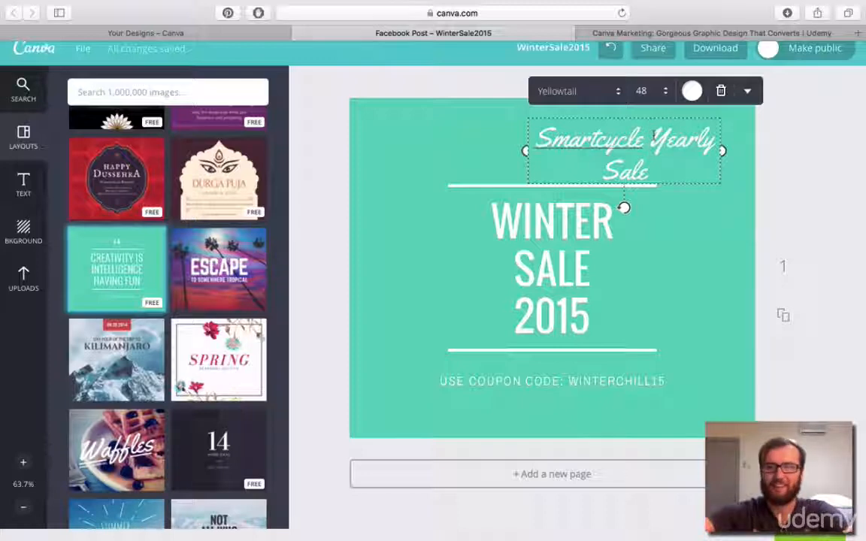
key(Return)
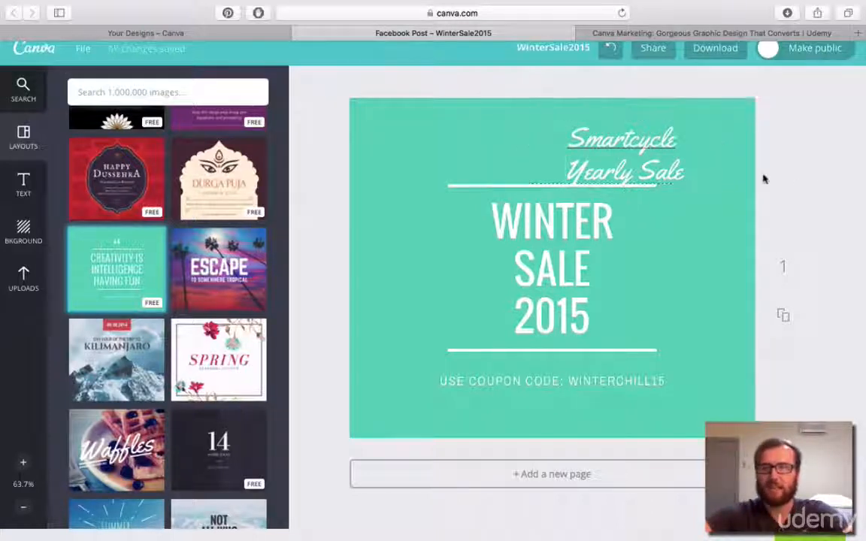
Stretch the tagline's box so "Smartcycle Yearly Sale" fits on one line and place it just above the upper white line.
drag(654, 162, 574, 157)
click(646, 153)
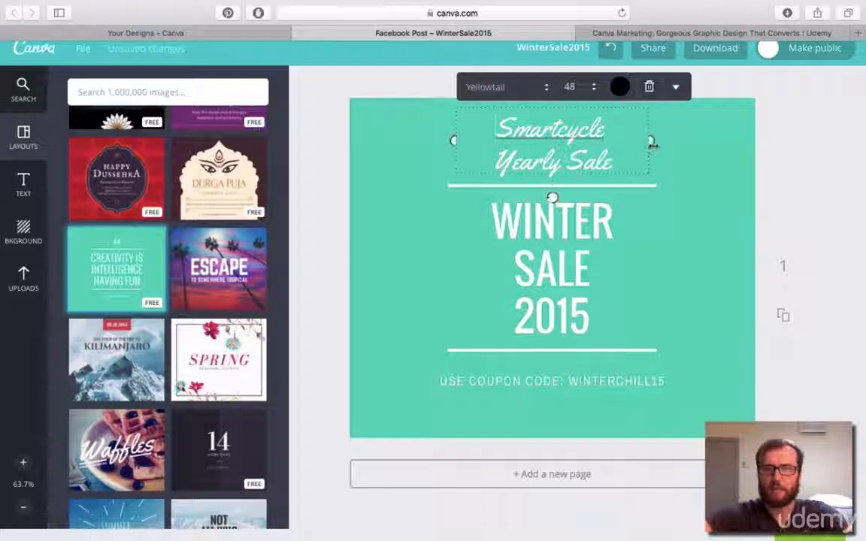
drag(652, 141, 822, 141)
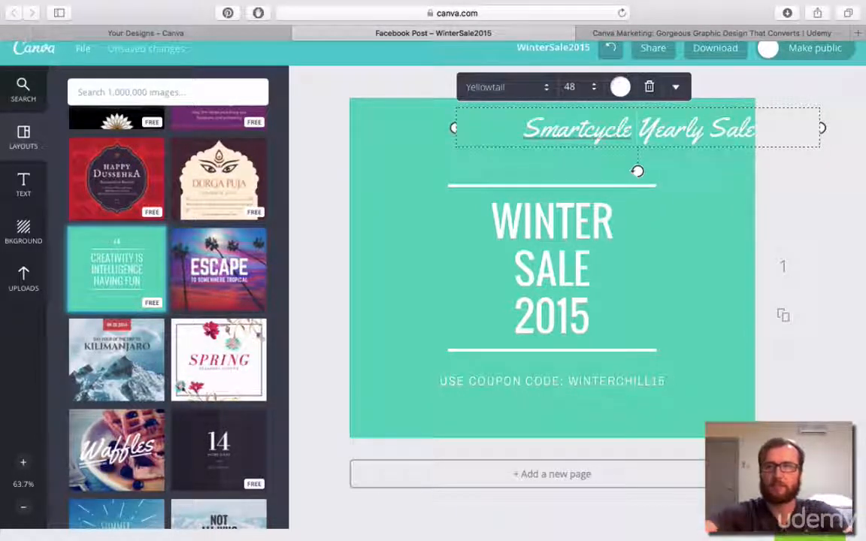
drag(823, 128, 707, 129)
drag(620, 130, 592, 155)
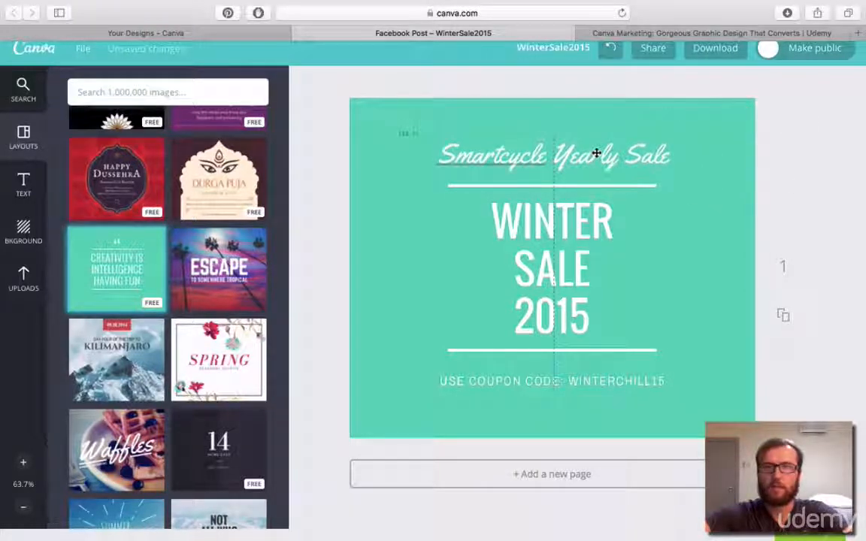
Try to narrow the tagline's text box to fit closely around its text.
click(657, 158)
mouse_move(679, 155)
mouse_down()
mouse_move(661, 162)
mouse_move(668, 155)
mouse_up()
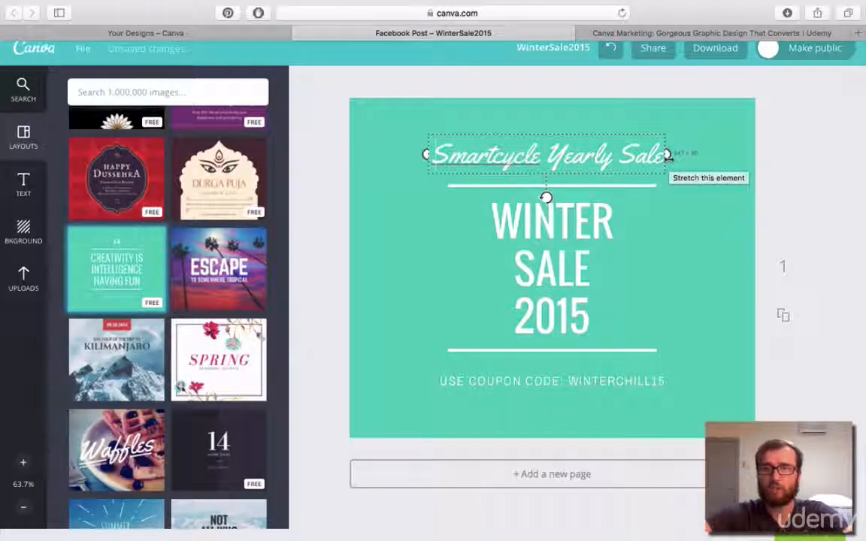
drag(667, 156, 658, 160)
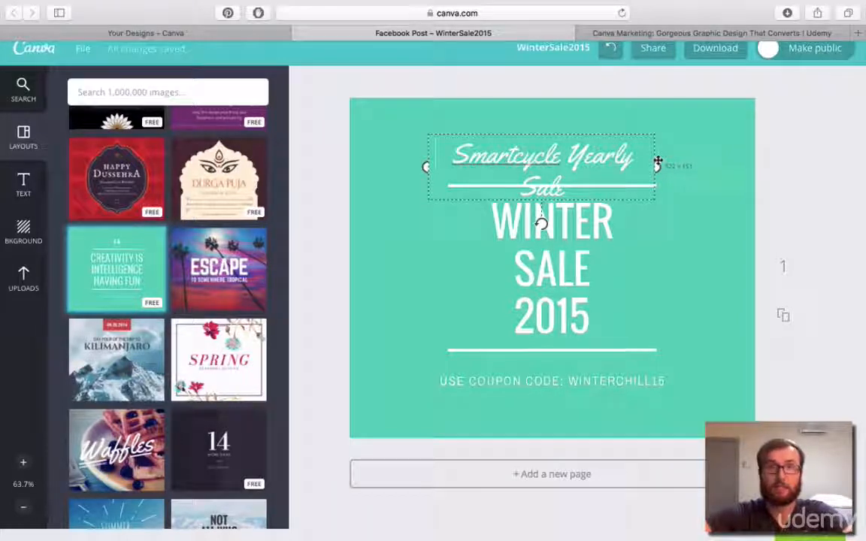
Bring the tagline back onto a single line and align it centrally over the WINTER SALE 2015 headline.
drag(657, 161, 635, 156)
click(779, 173)
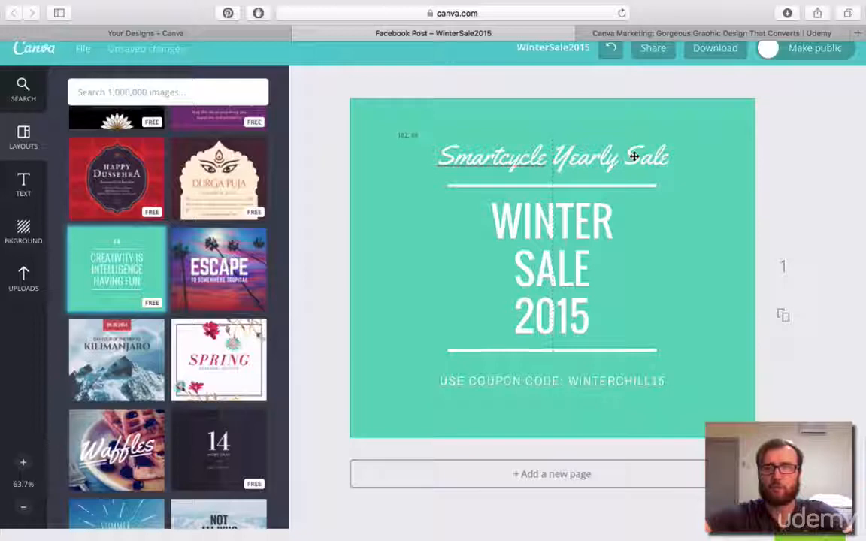
drag(634, 156, 634, 156)
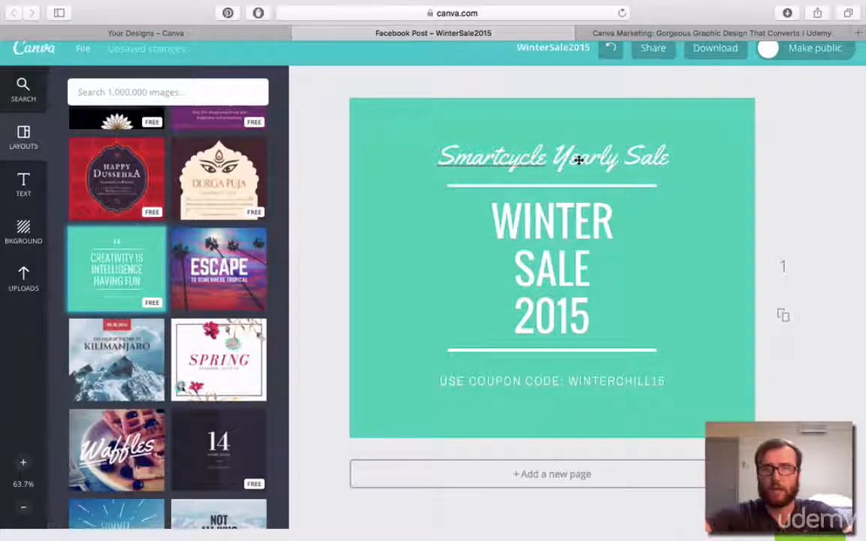
drag(576, 161, 578, 159)
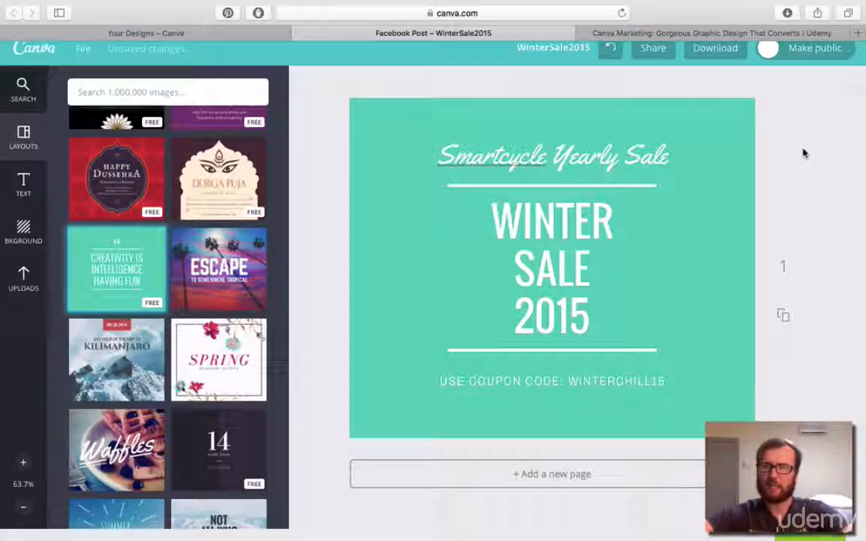
Delete "Yearly Sale" from the tagline and set the remaining "Smartcycle" text to size 88.
click(564, 153)
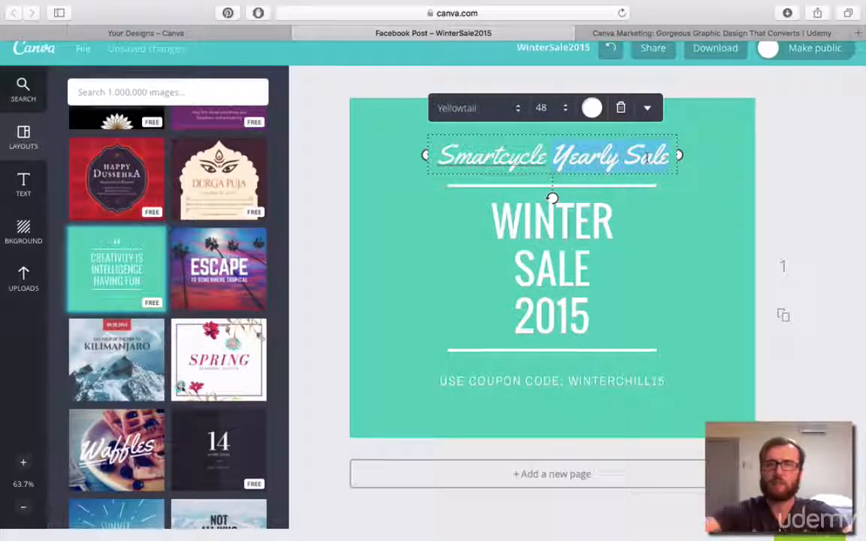
key(BackSpace)
click(555, 107)
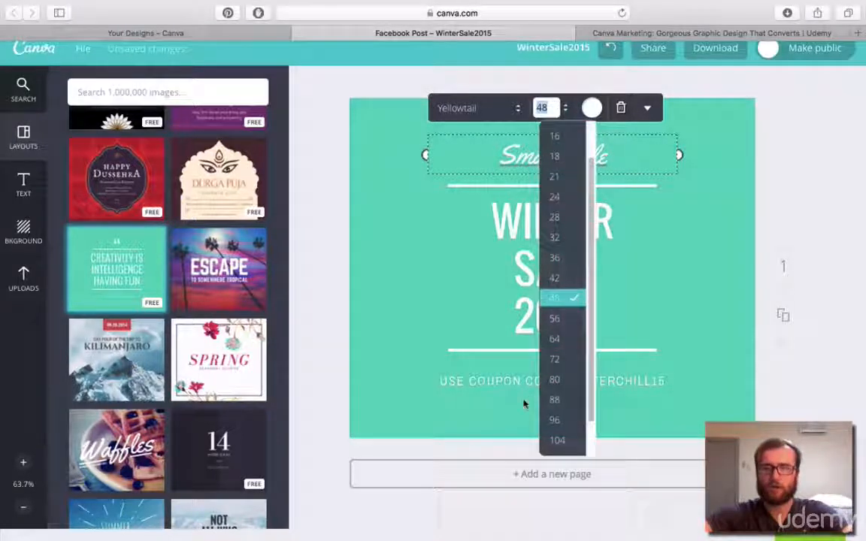
click(556, 399)
Move the enlarged "Smartcycle" text slightly upward so it sits centred on the upper white line.
click(724, 191)
drag(605, 168, 603, 155)
click(582, 257)
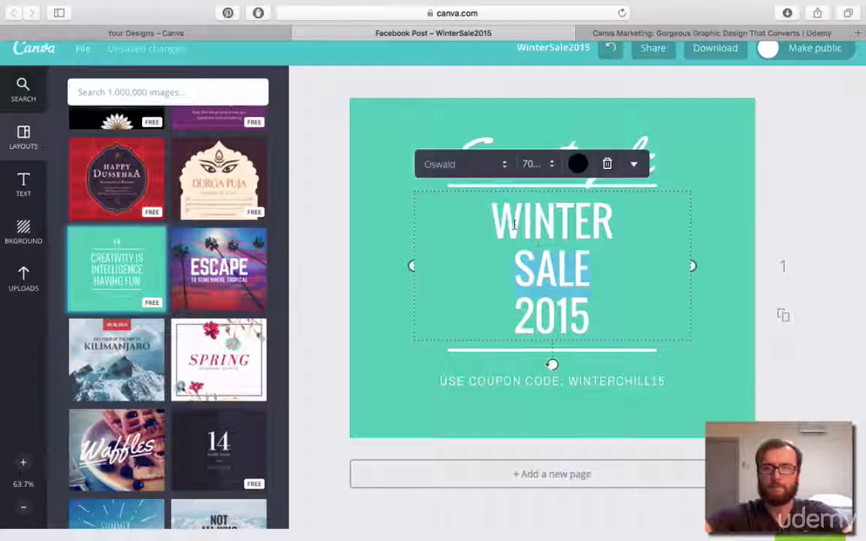
click(713, 194)
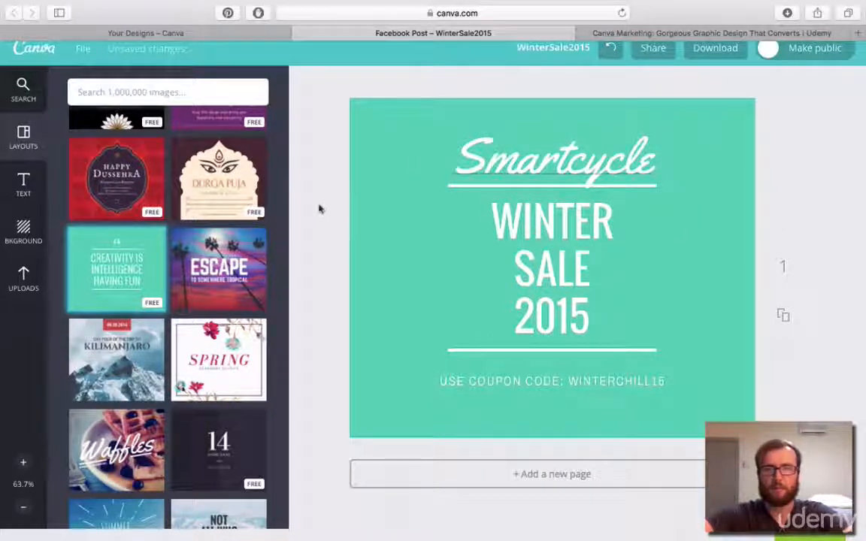
Make the code WINTERCHILL15 bold in the coupon line.
double_click(592, 380)
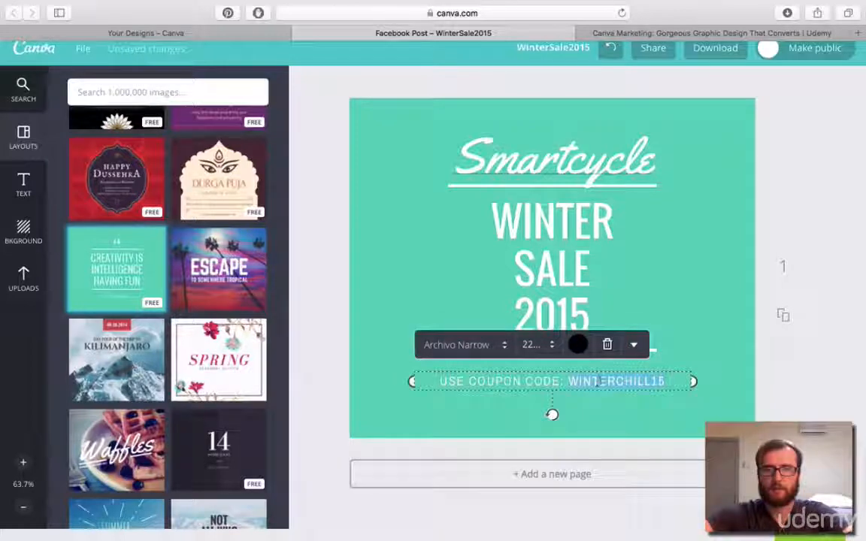
click(634, 345)
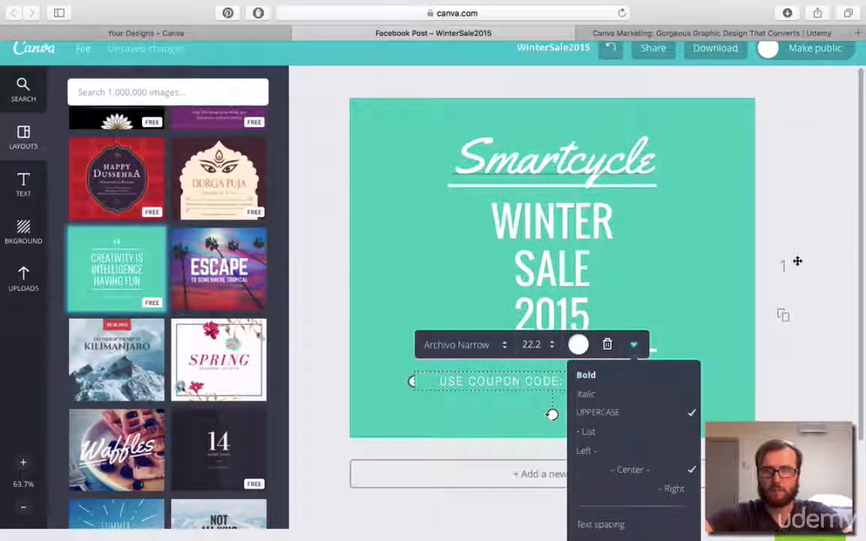
click(633, 346)
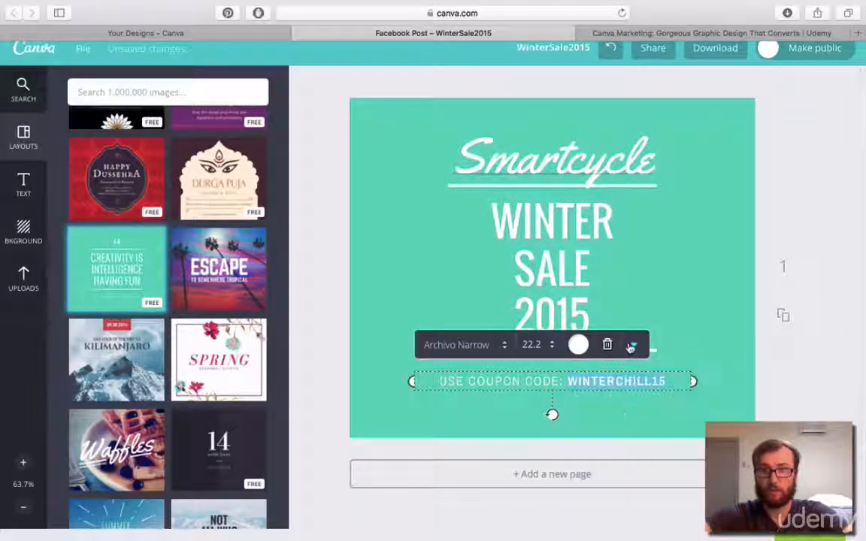
click(789, 248)
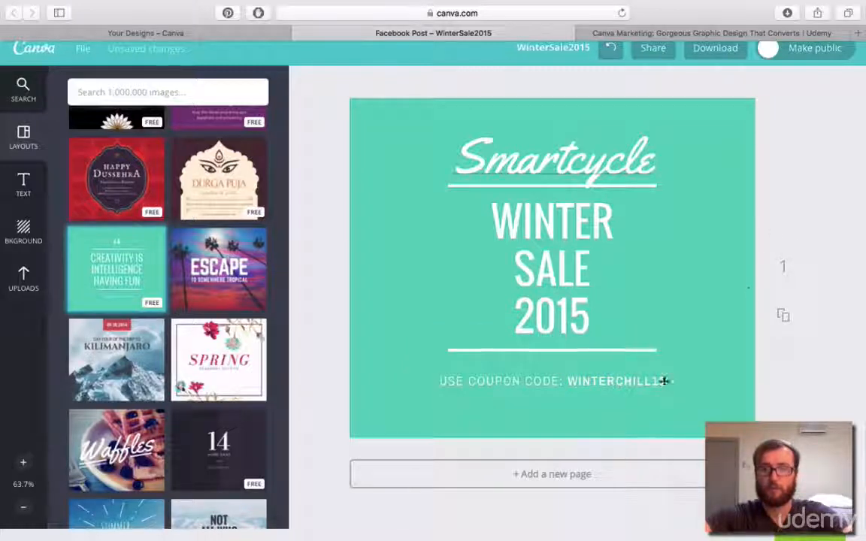
Change the green background to a custom orange-brown colour picked from the colour wheel.
click(742, 240)
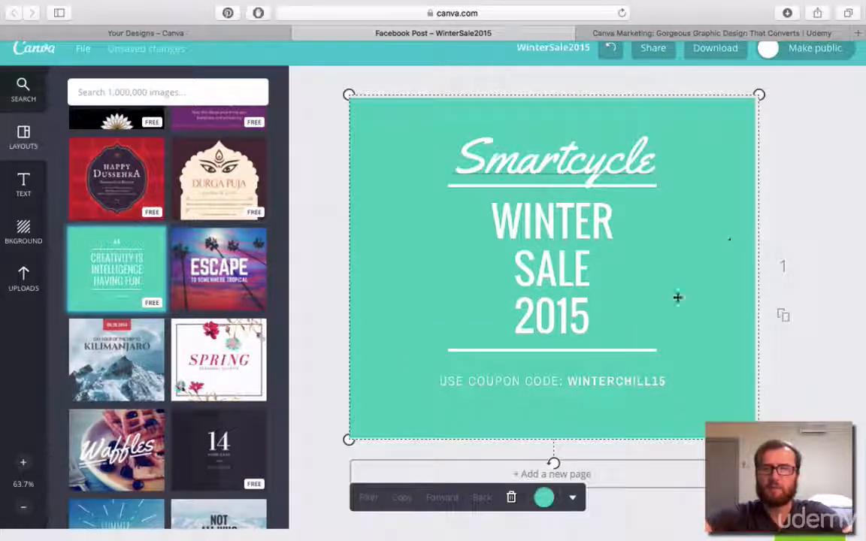
click(543, 498)
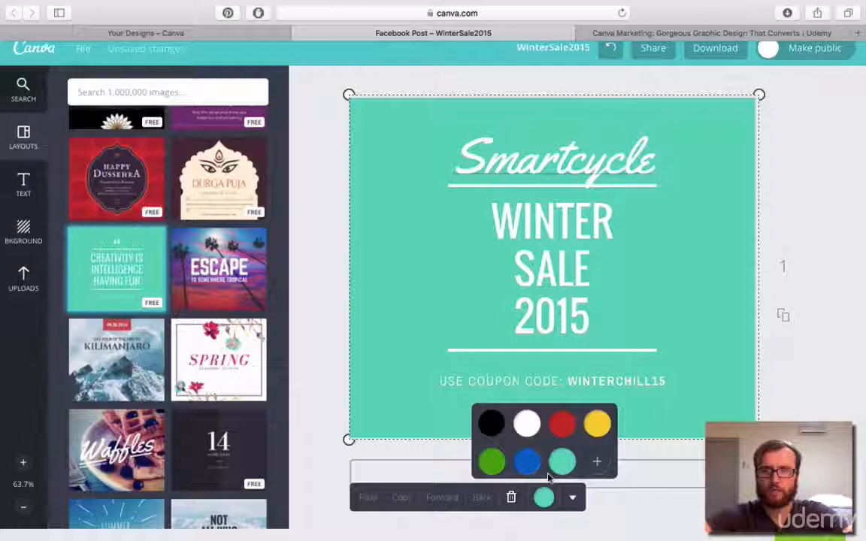
click(597, 460)
drag(688, 489, 706, 506)
click(835, 315)
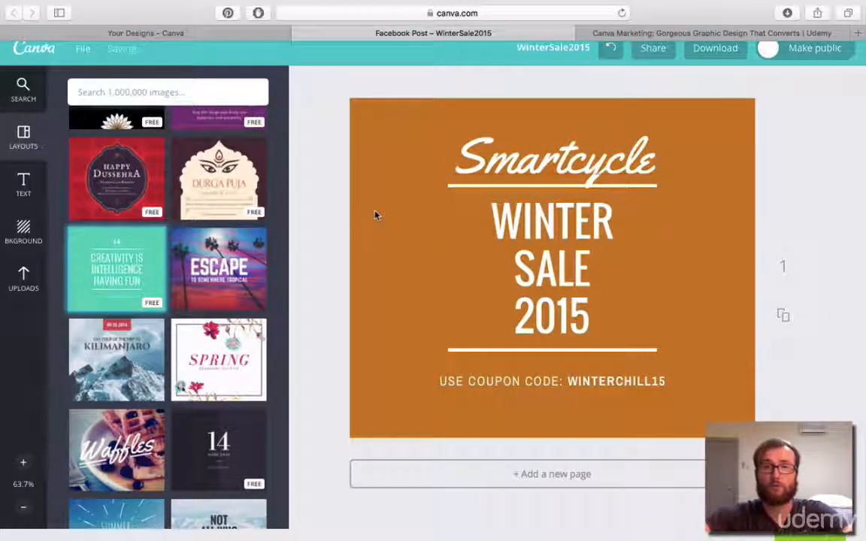
Switch to the SALE design and open the colour code of the orange circle behind the cyclist.
click(213, 36)
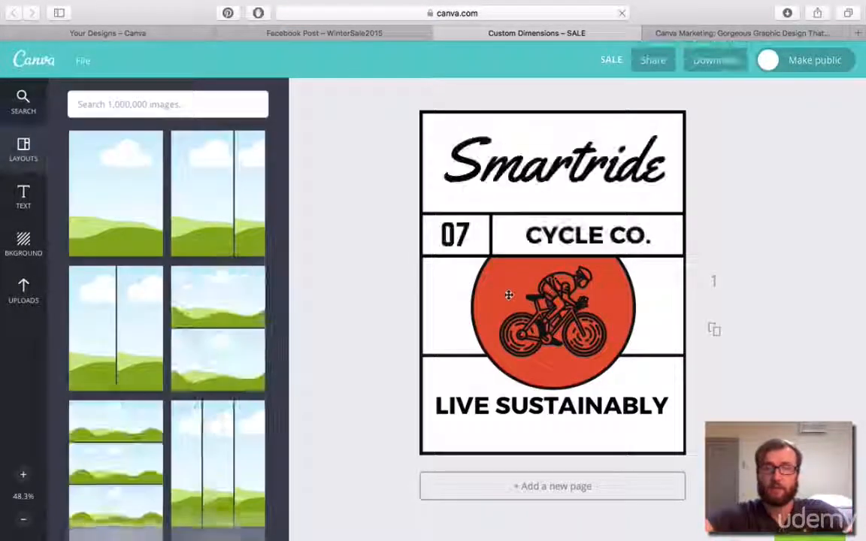
click(508, 294)
click(622, 294)
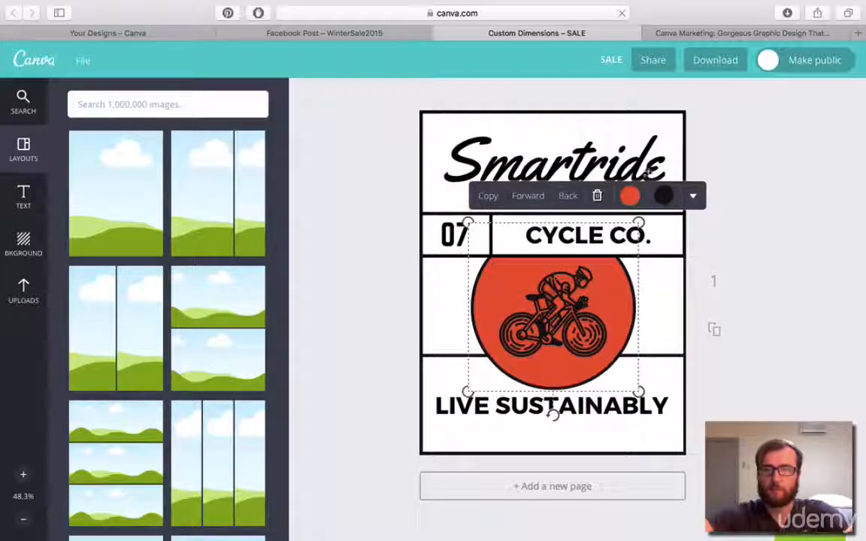
click(630, 196)
click(647, 308)
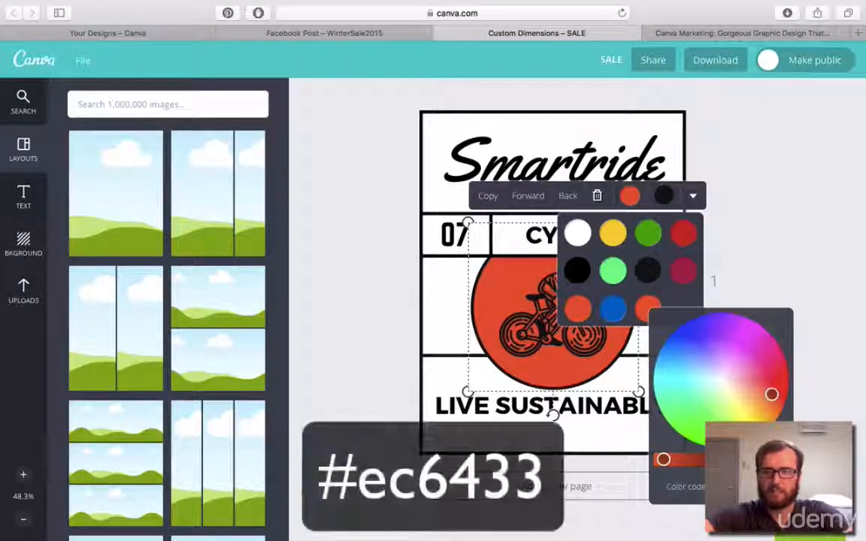
Switch to the WinterSale2015 post and set its background to the circle's orange, colour code ec6433.
click(367, 33)
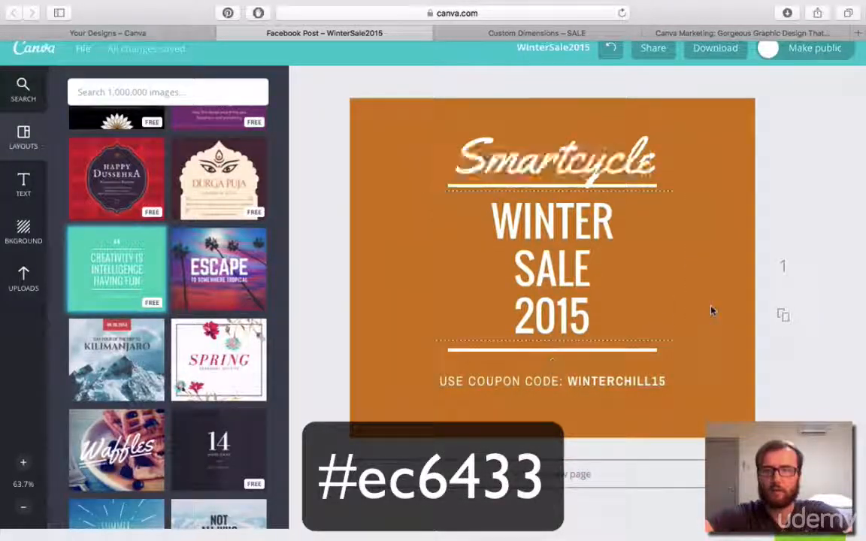
click(713, 331)
click(543, 497)
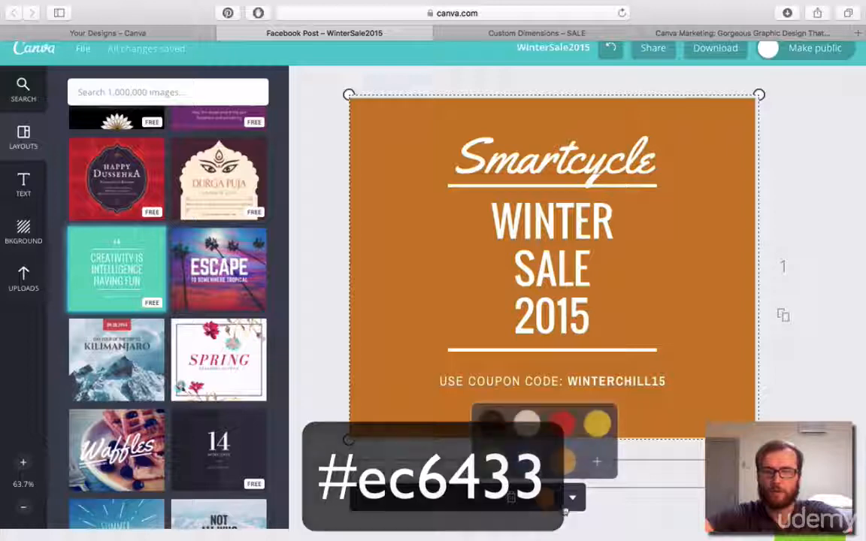
click(597, 462)
double_click(692, 523)
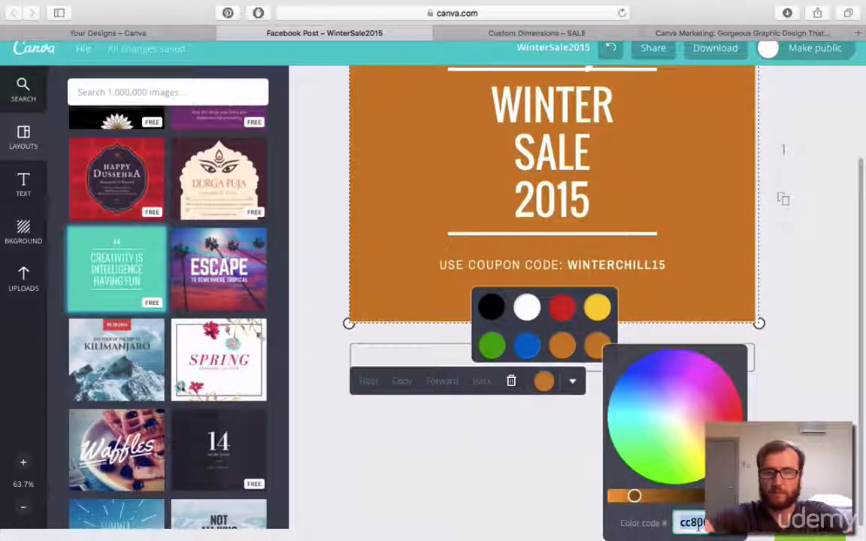
text(ec6433)
click(809, 384)
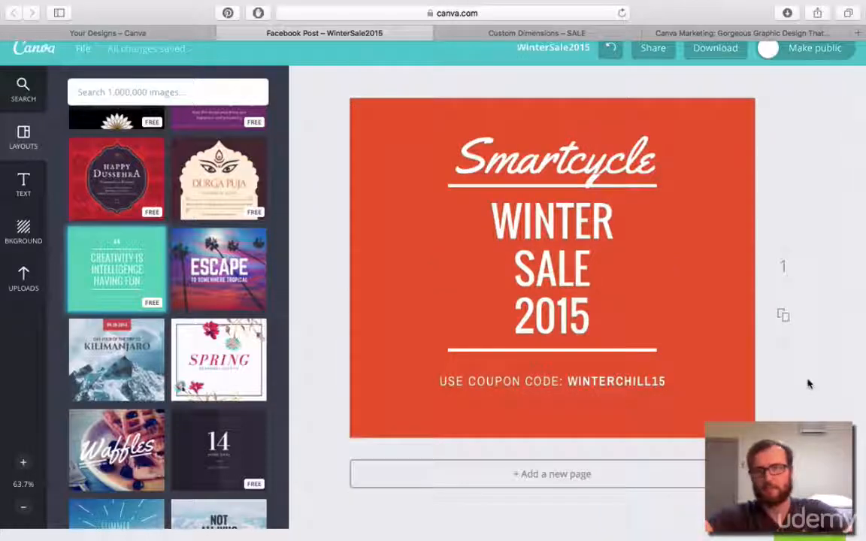
Compare the post's background colour with the orange circle in the SALE design.
click(536, 33)
click(342, 32)
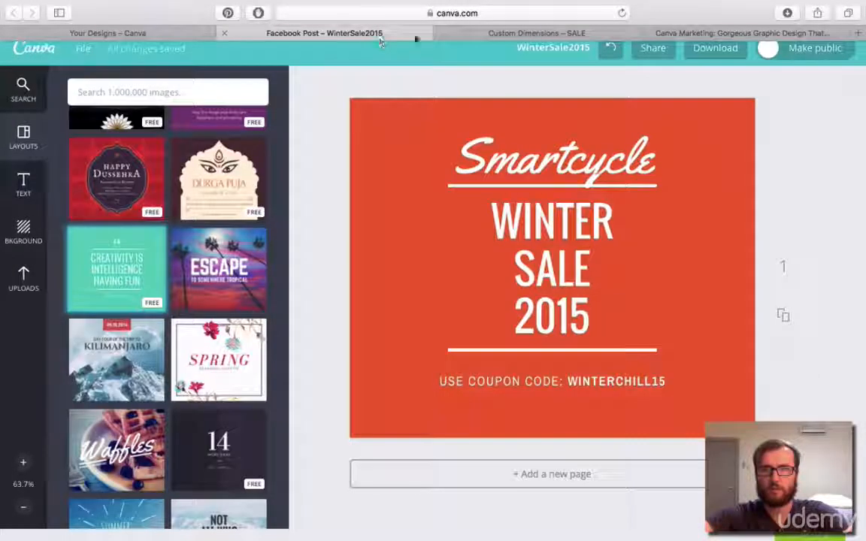
click(498, 33)
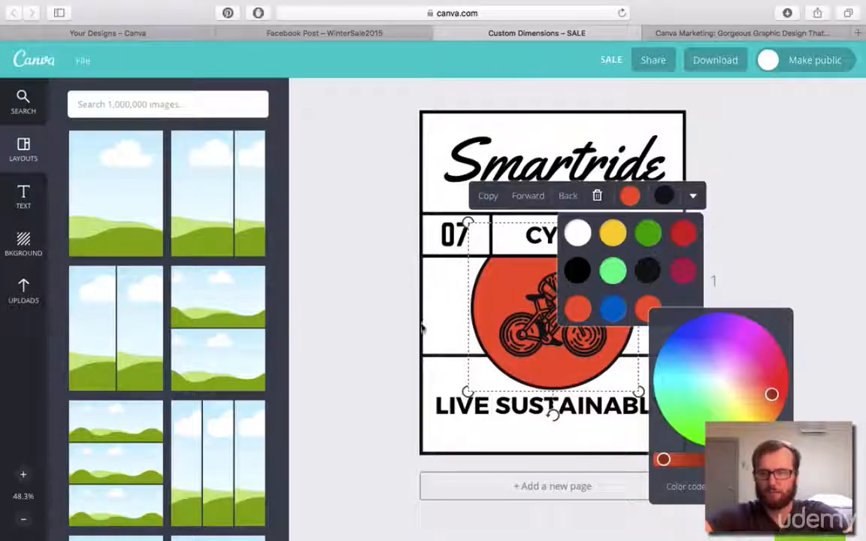
click(669, 300)
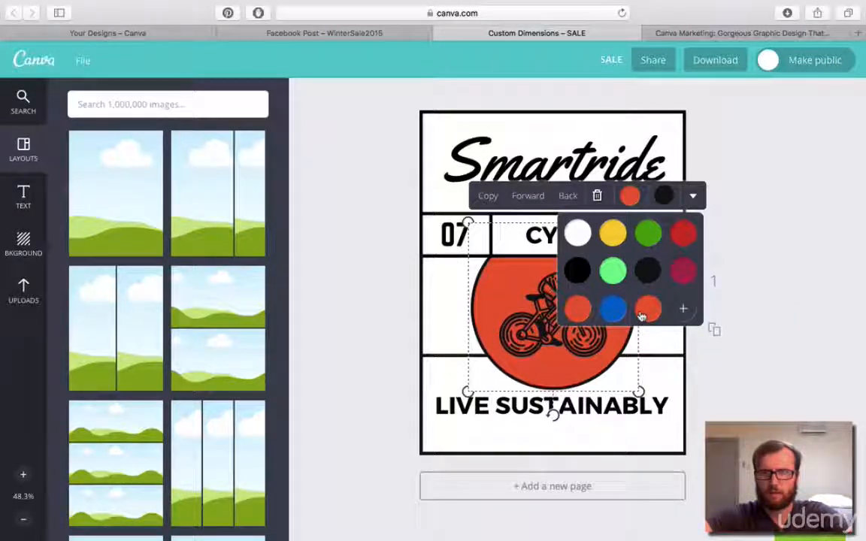
Try green for the circle behind the cyclist, and set it back to the orange palette colour.
click(646, 238)
click(577, 310)
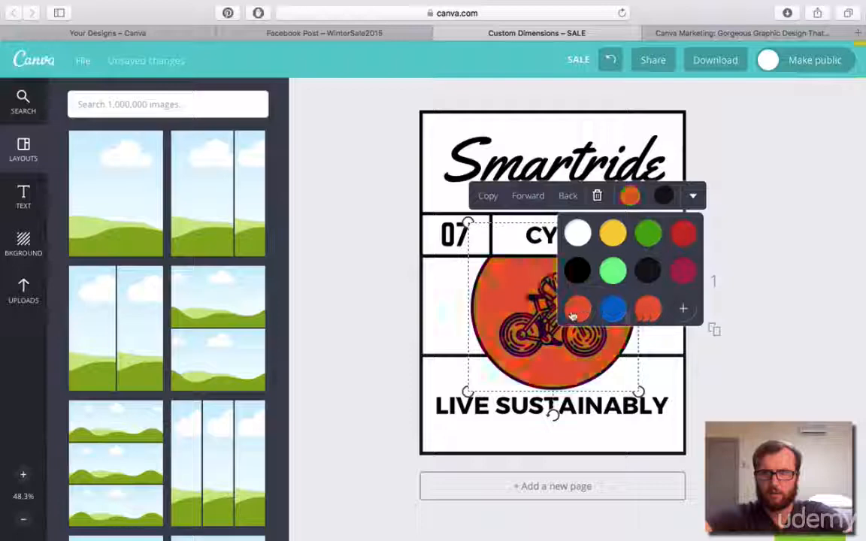
click(688, 312)
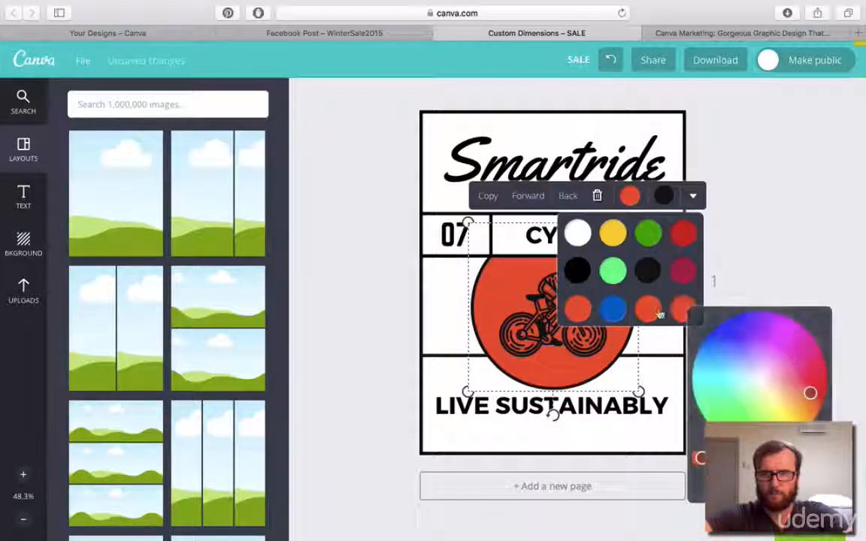
click(657, 314)
click(686, 312)
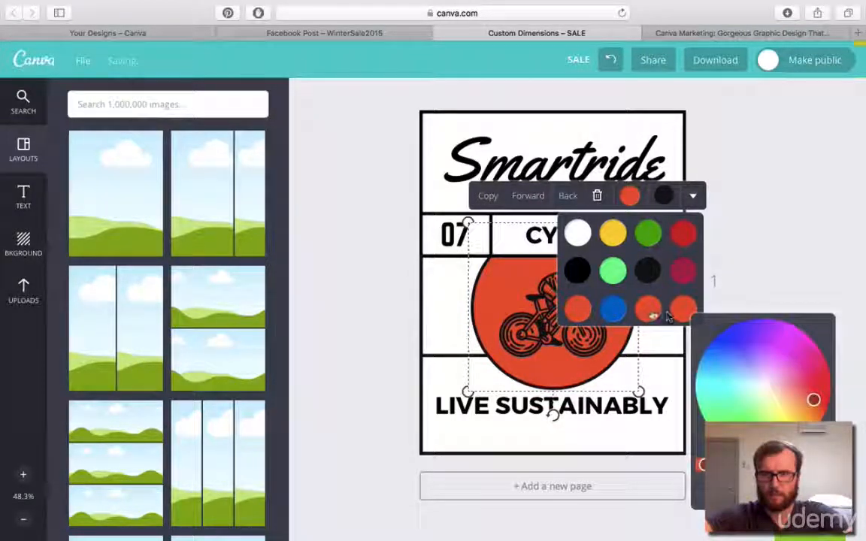
click(585, 316)
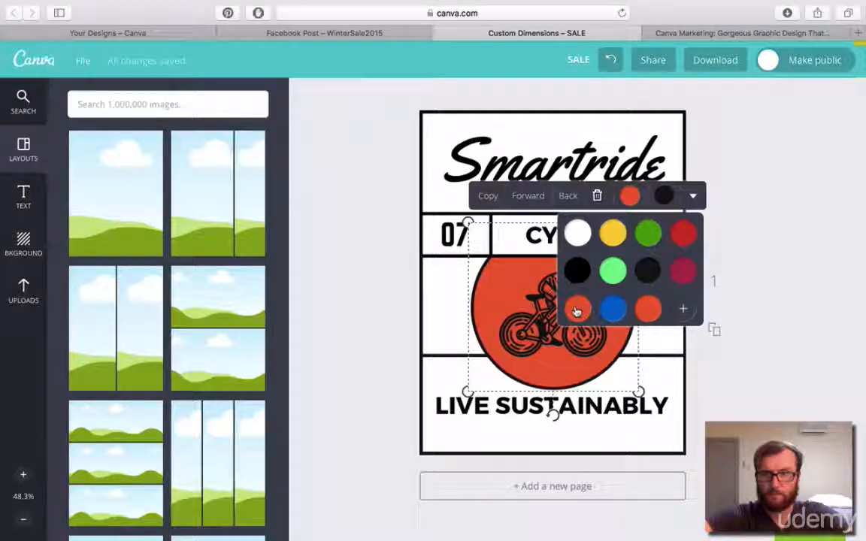
Check the colour code of the SALE design's circle against that of the WinterSale2015 post's background.
click(631, 197)
click(631, 196)
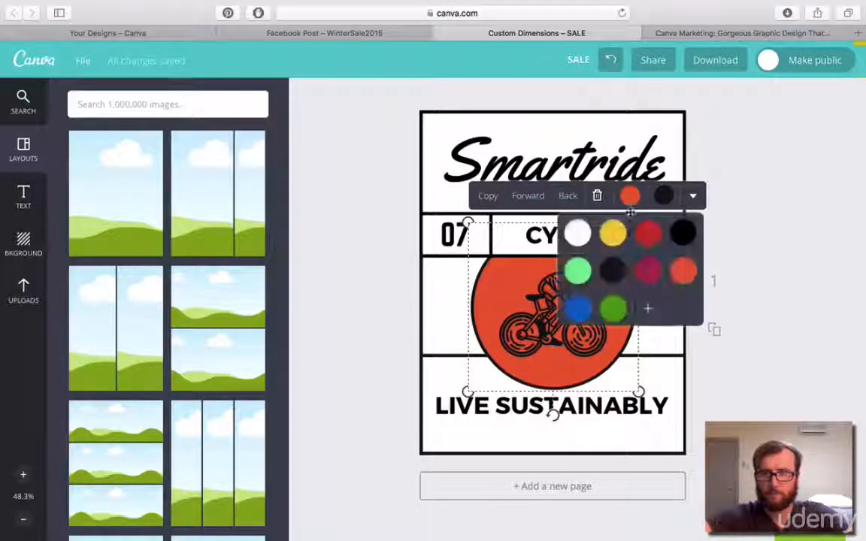
click(648, 308)
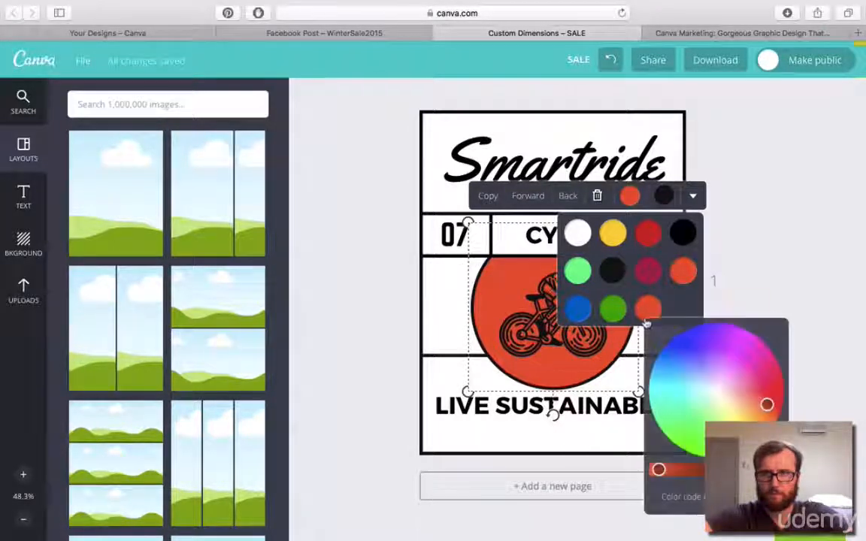
click(367, 33)
click(628, 418)
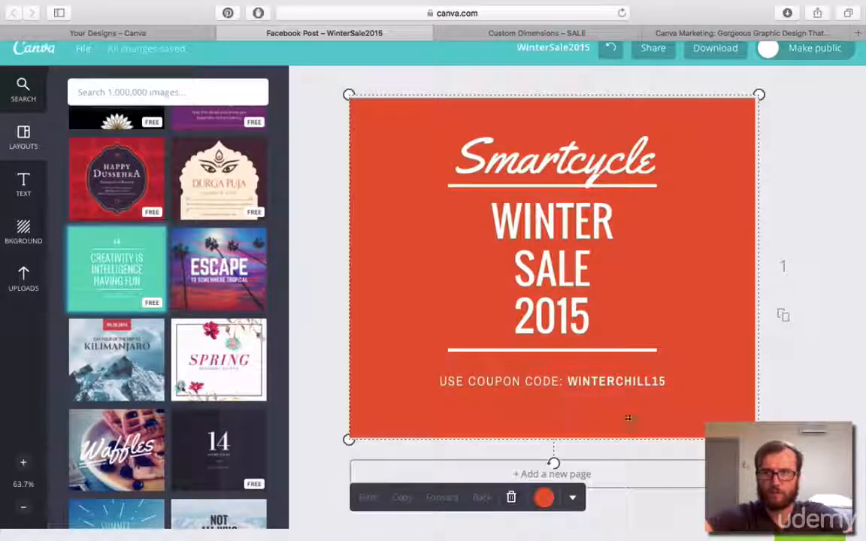
click(544, 497)
click(497, 461)
scroll(549, 466, down, 3)
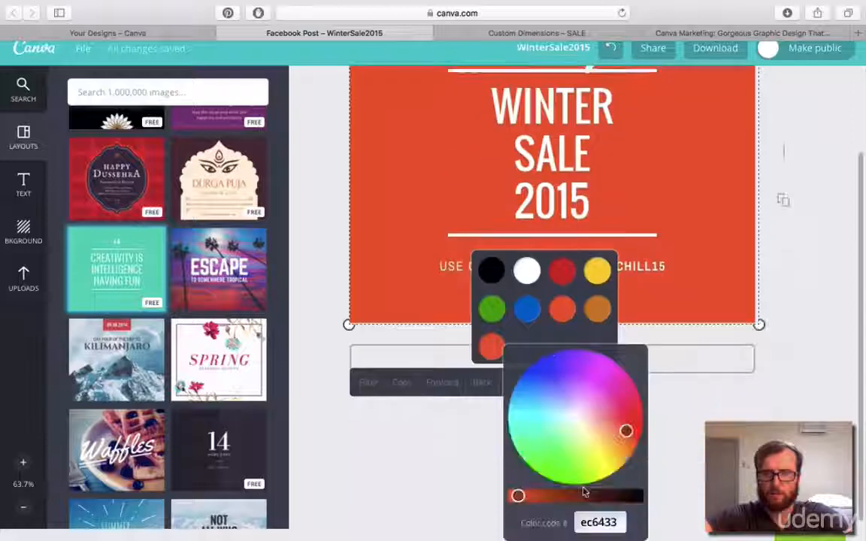
click(691, 452)
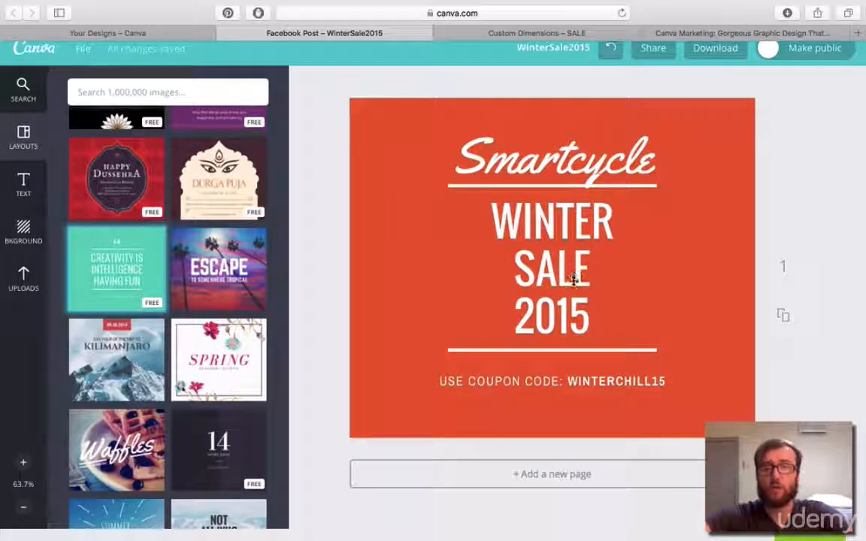
Move the "Smartcycle" text slightly upward so it sits clear above the upper white line.
drag(573, 162, 576, 154)
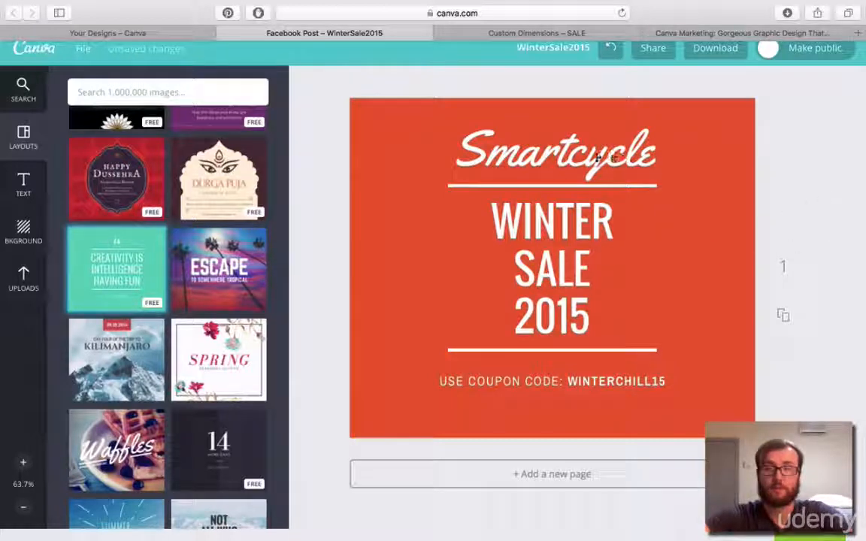
click(563, 149)
click(563, 149)
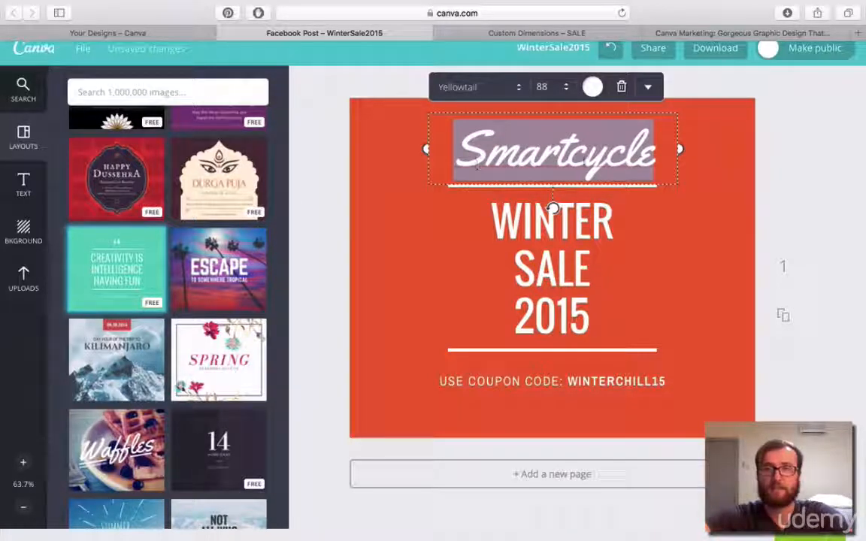
click(838, 178)
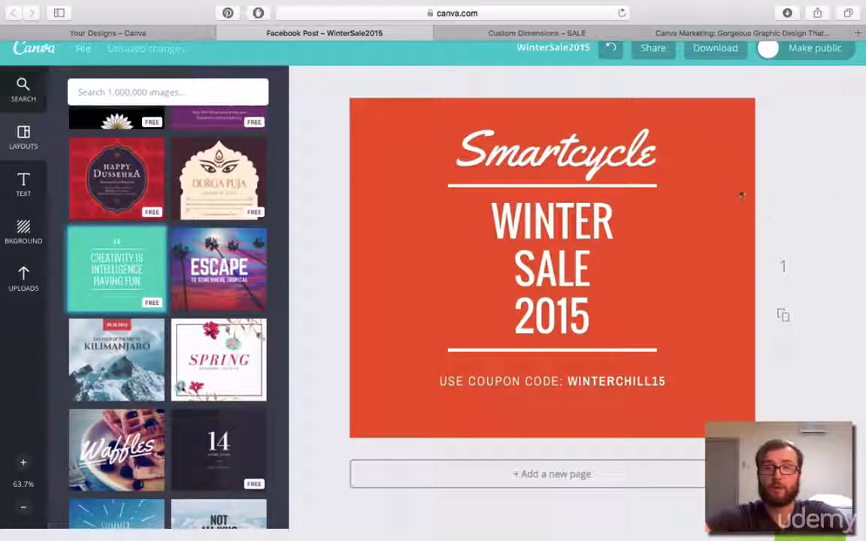
Search the image library for "bicycle" and add the free black cyclist illustration to the post.
click(203, 92)
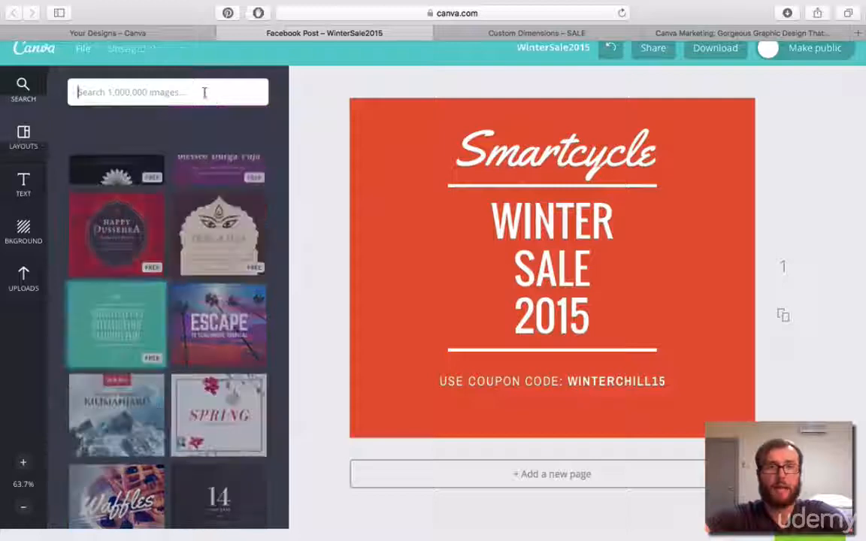
text(bicy)
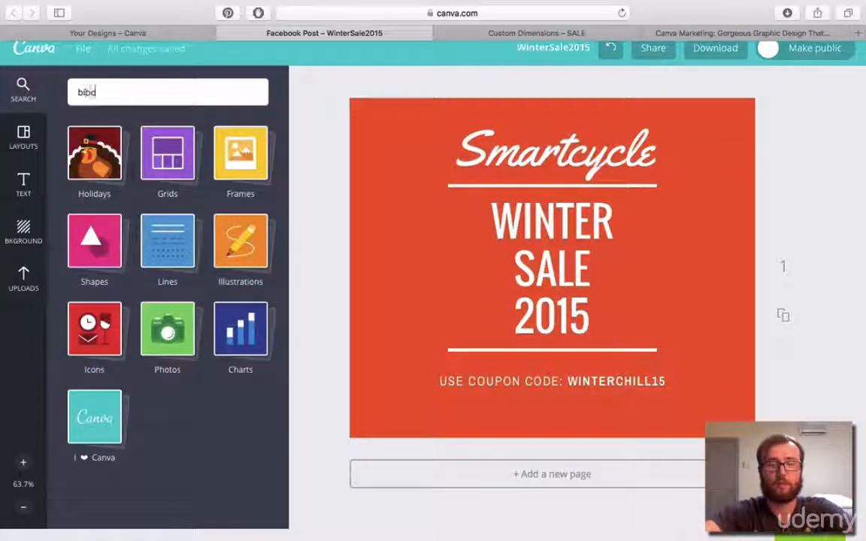
key(BackSpace)
text(cycle)
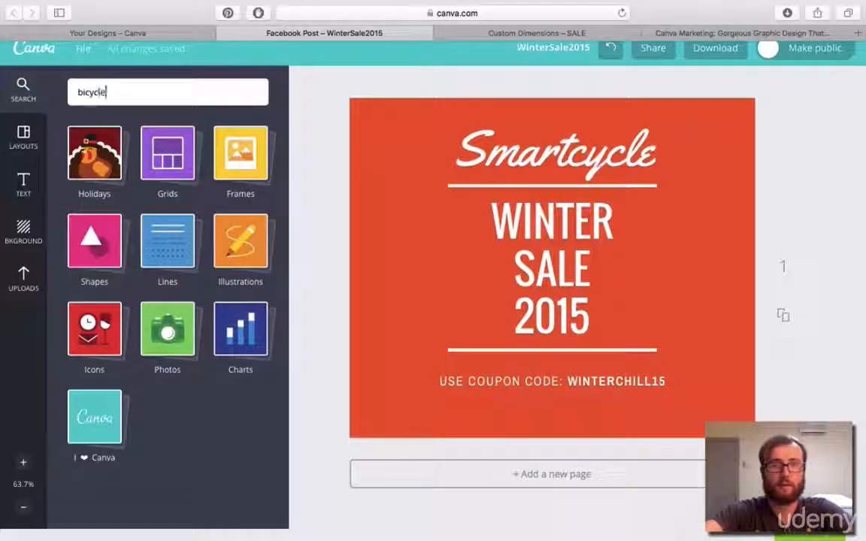
key(Return)
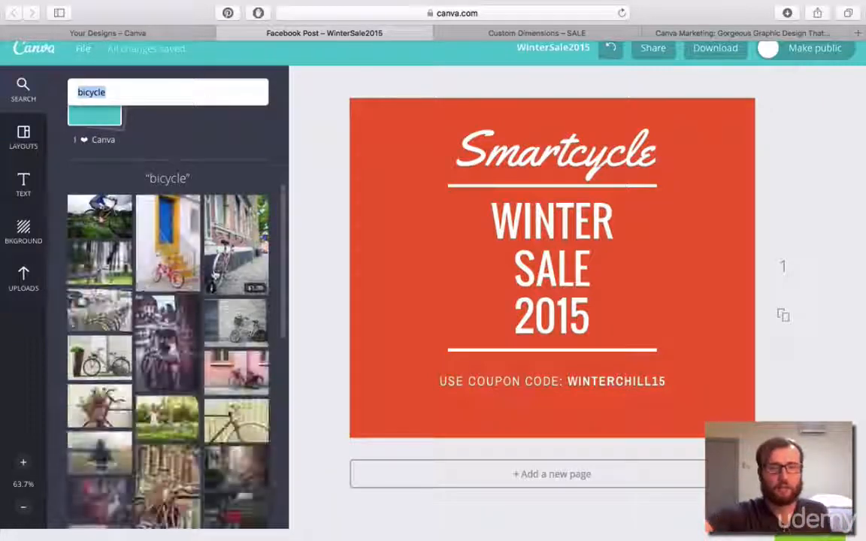
scroll(168, 301, down, 10)
click(97, 165)
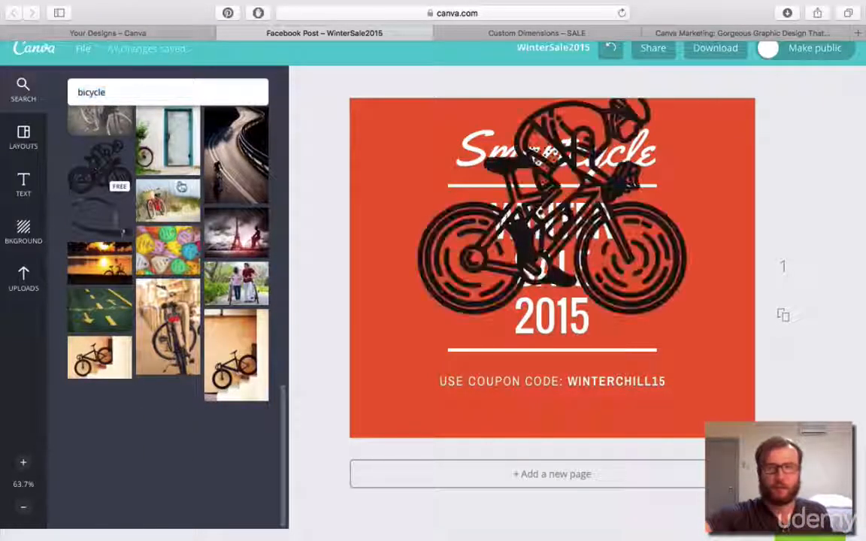
Enlarge the cyclist illustration until it nearly fills the post and centre it on the background.
drag(640, 268, 651, 299)
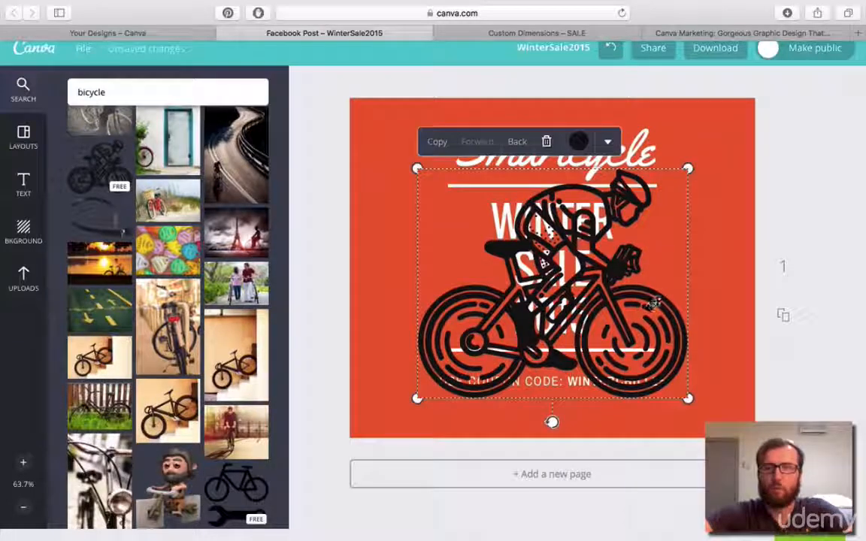
drag(688, 169, 769, 98)
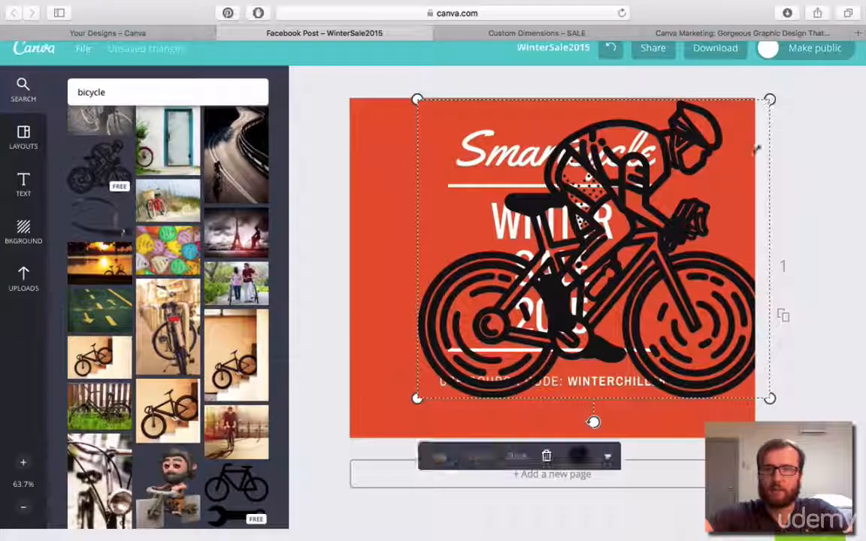
drag(697, 285, 664, 305)
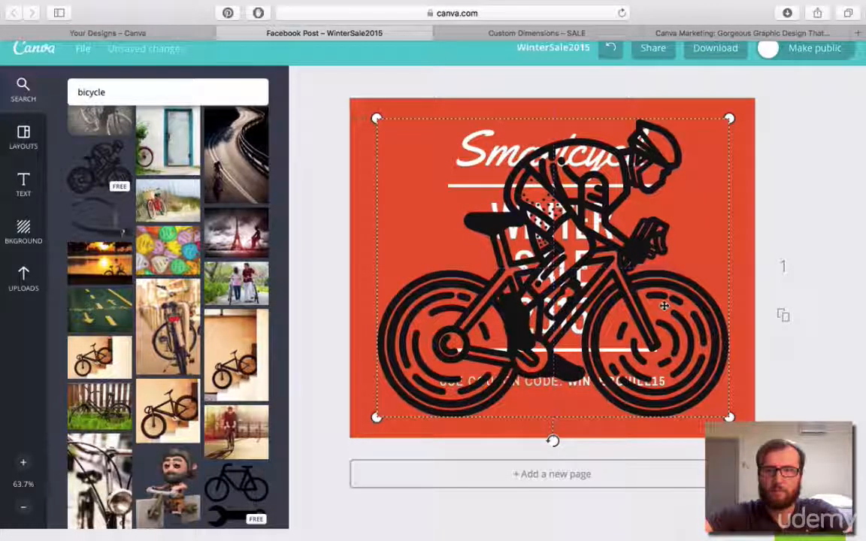
Send the cyclist behind the text and lines, and lower its transparency setting to about 20.
click(476, 92)
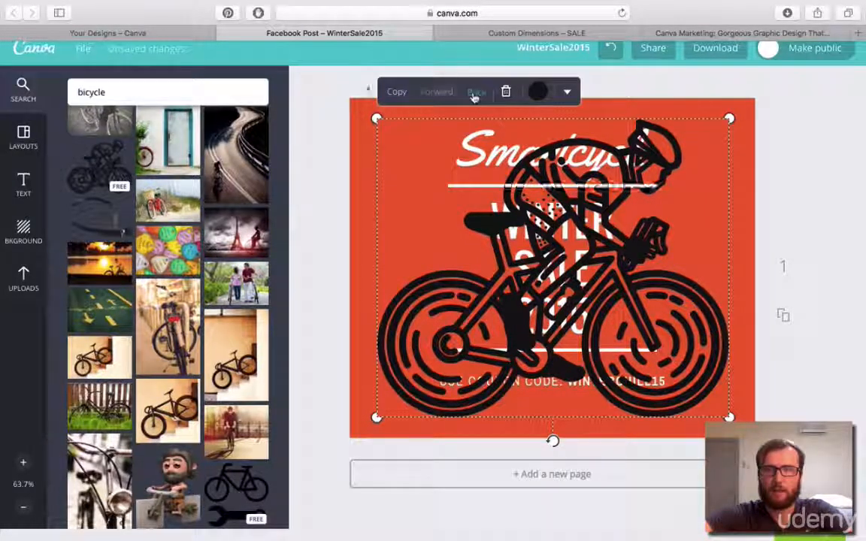
click(476, 92)
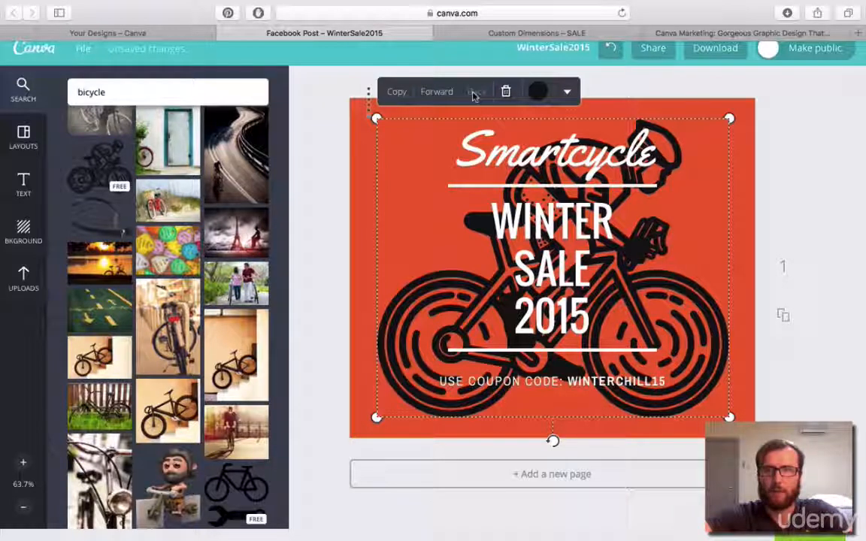
click(568, 96)
click(560, 140)
drag(634, 123, 577, 125)
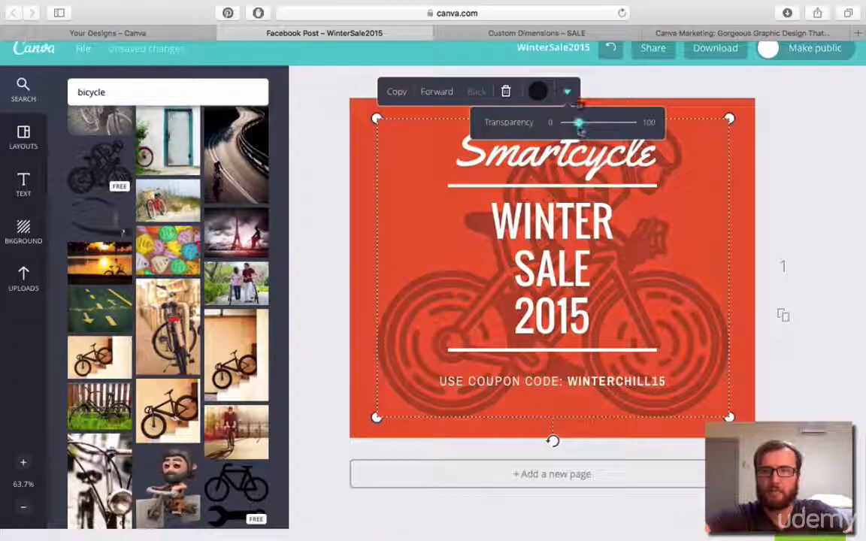
click(823, 172)
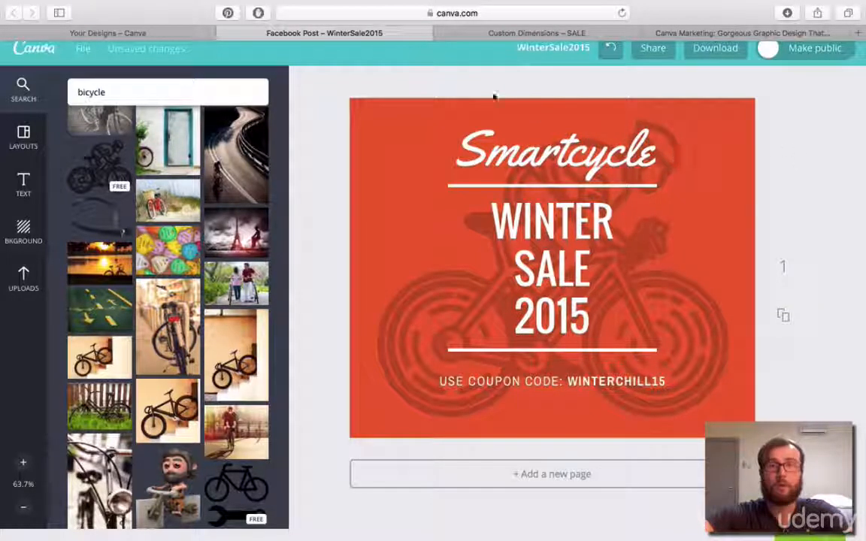
Start a new Facebook App design from the full list of design types and return to the WinterSale2015 post.
click(159, 31)
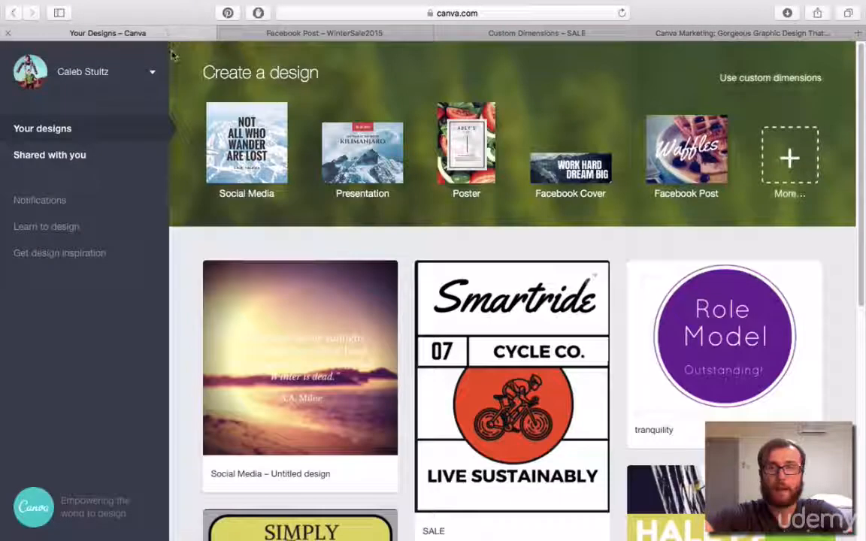
click(793, 161)
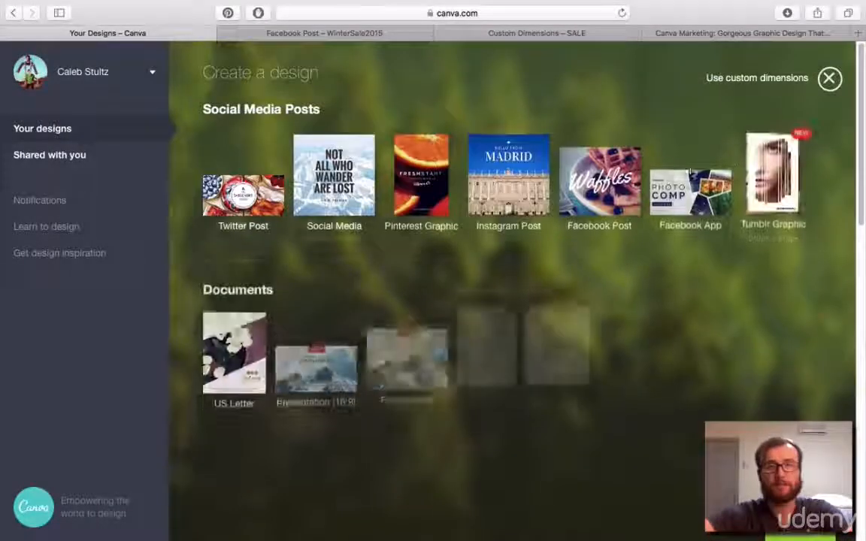
click(690, 184)
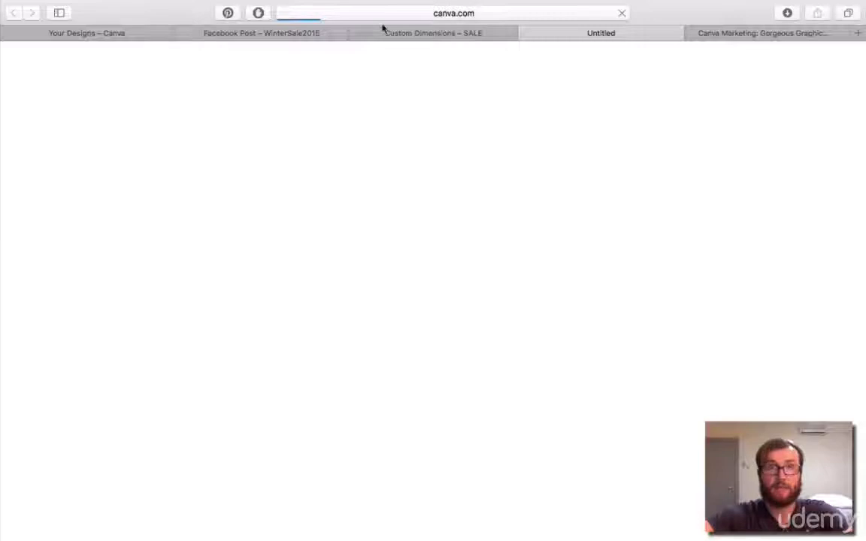
click(381, 30)
click(292, 33)
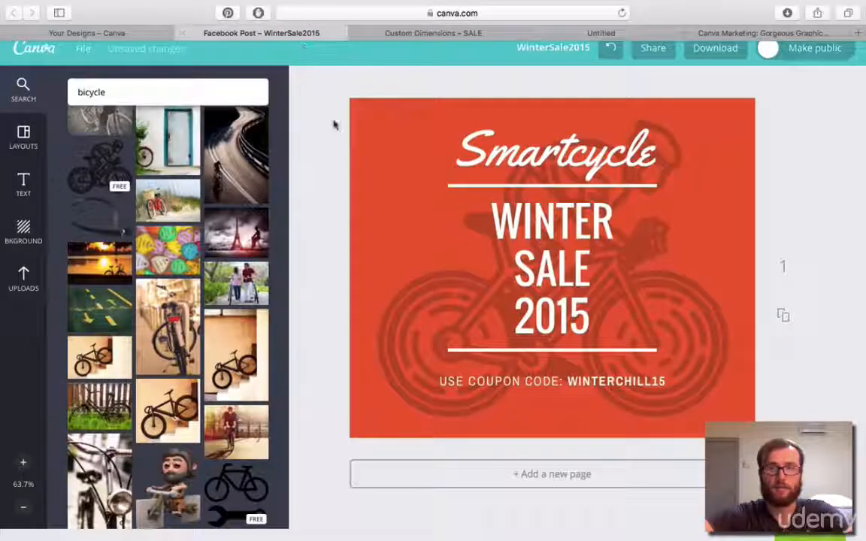